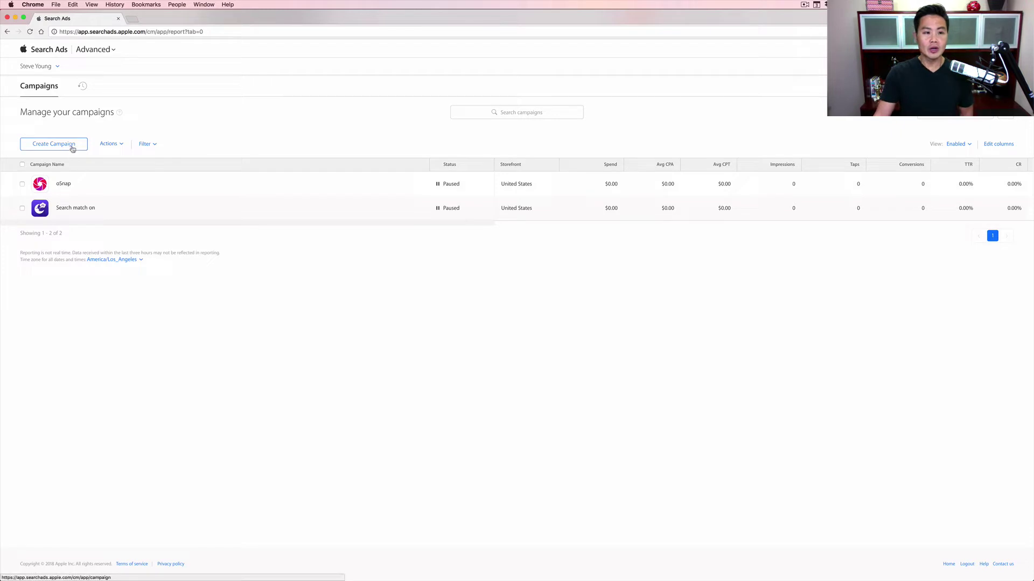
Start a new campaign promoting the Calm app in the United States storefront
click(73, 149)
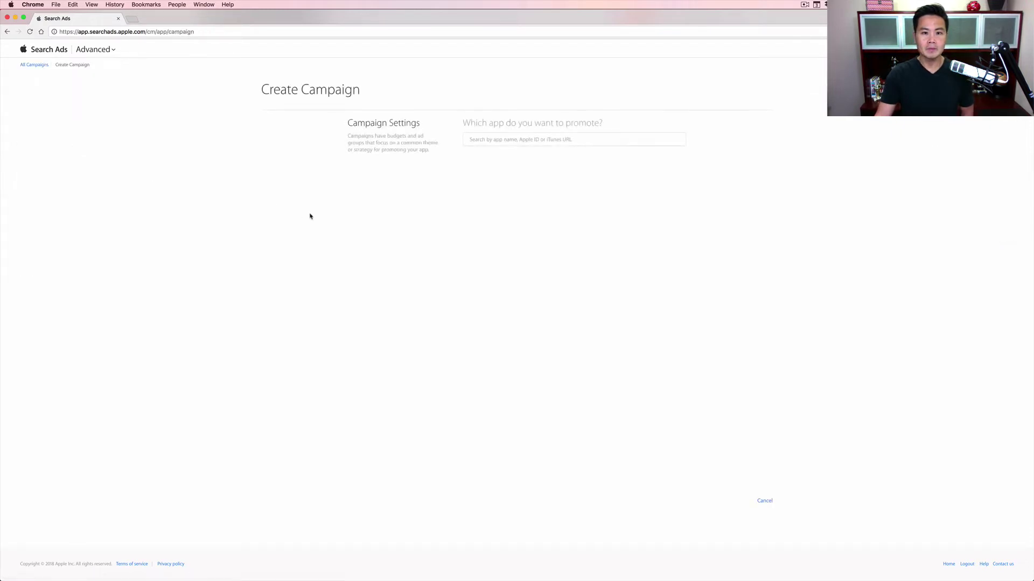
click(518, 141)
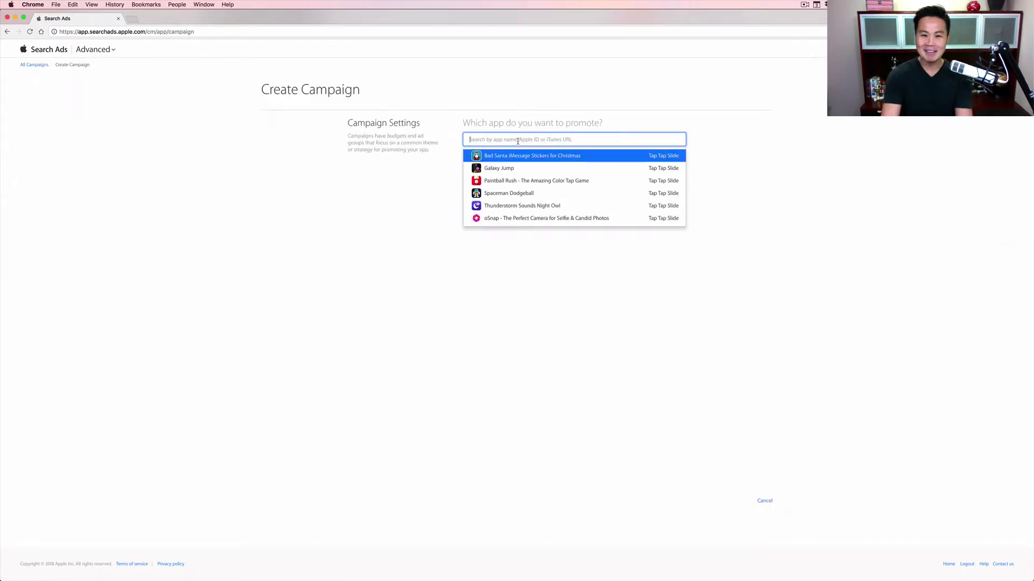
text(calm)
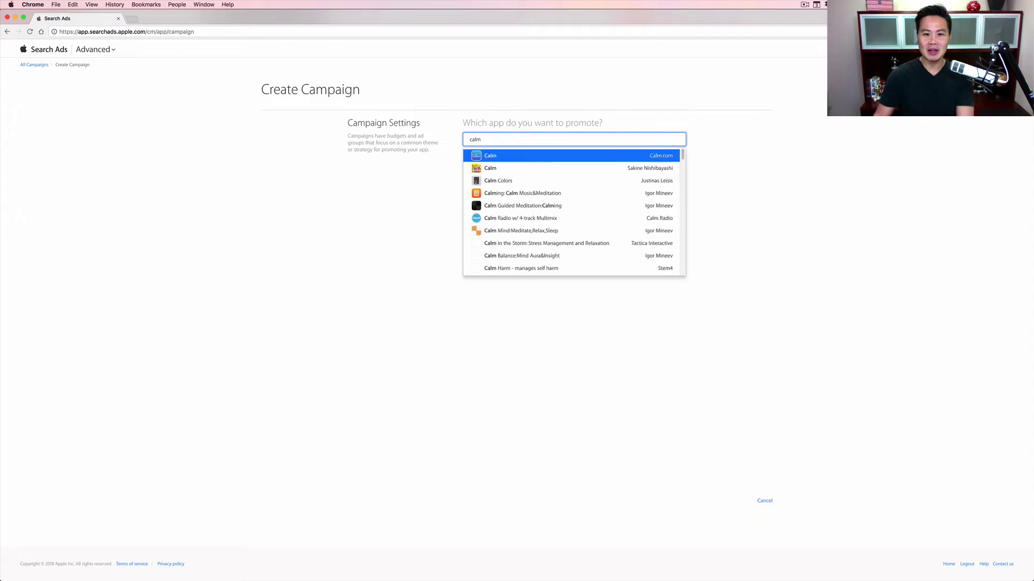
click(522, 156)
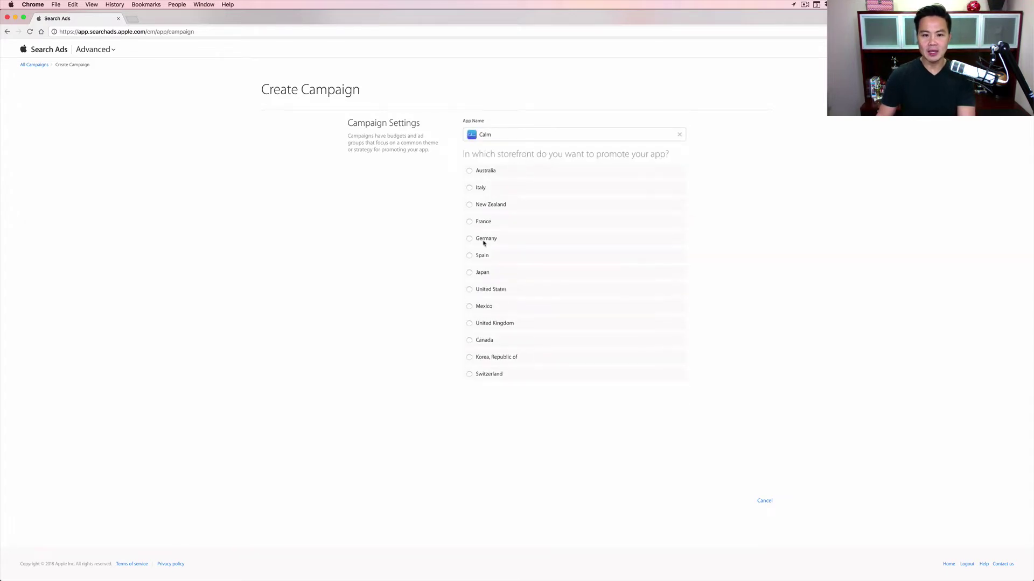
click(492, 290)
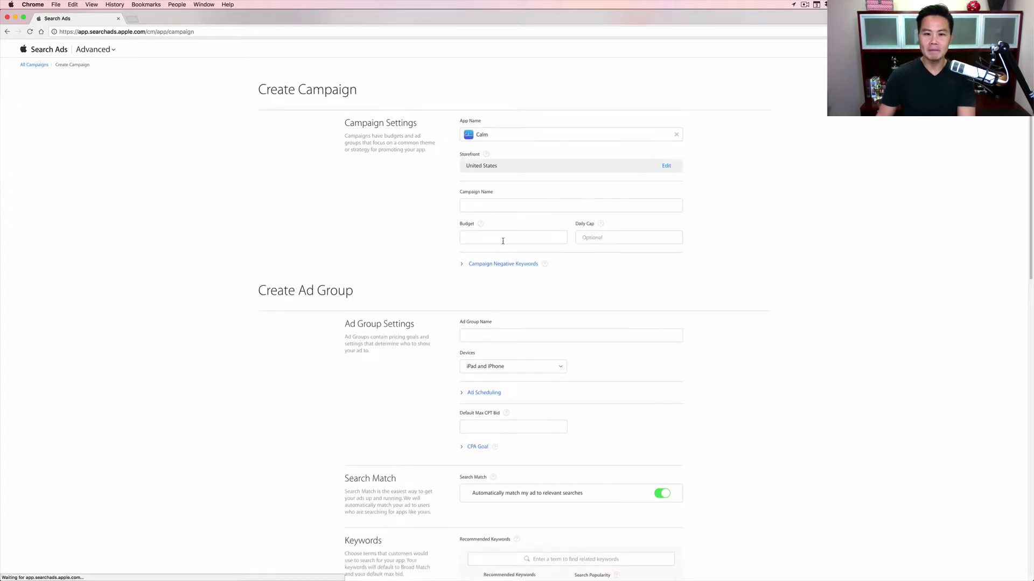
Name the campaign 'Screenshot Test' and set a $200.00 budget
click(489, 206)
text(Screensh)
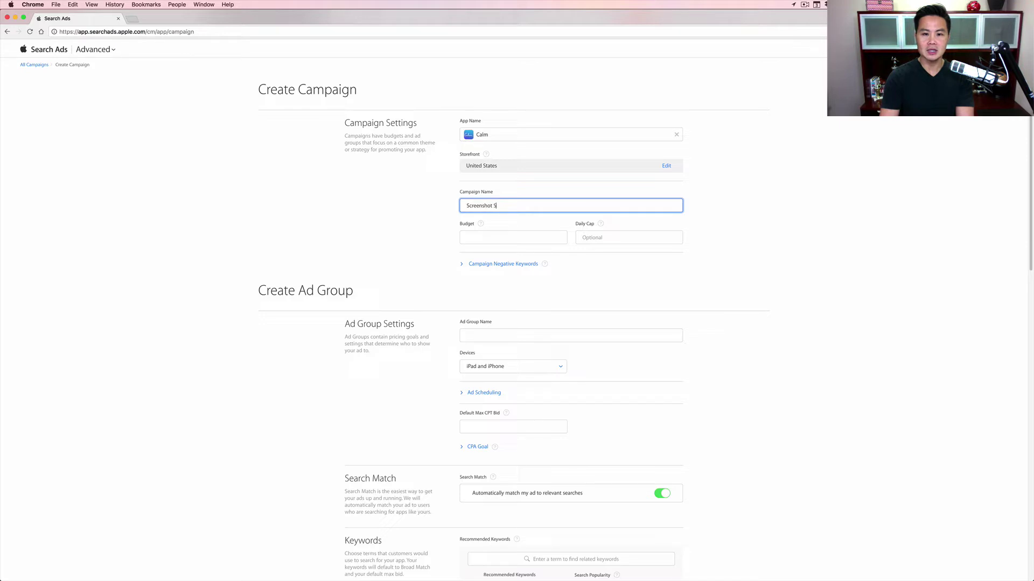
text(ot S)
key(BackSpace)
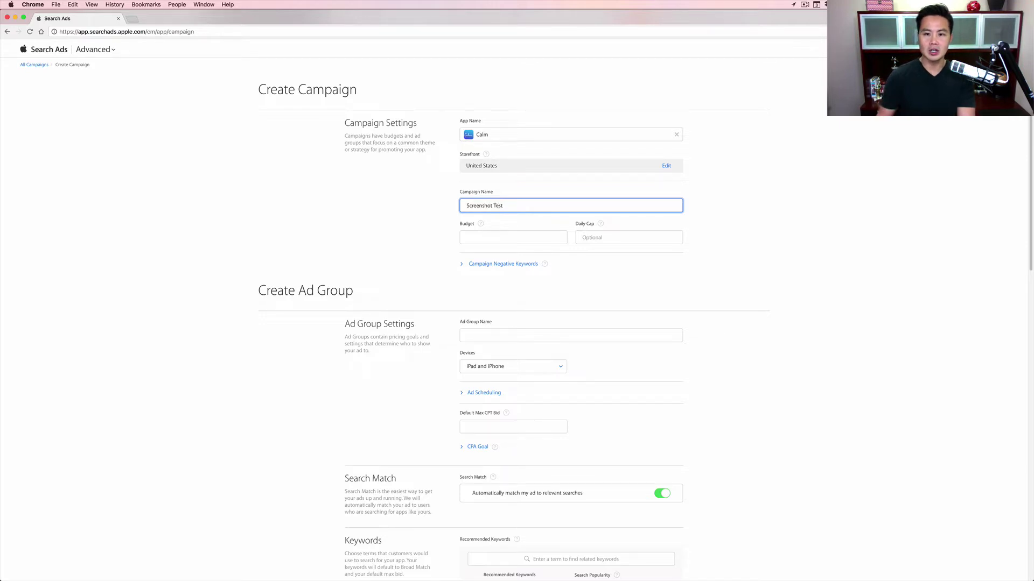
click(513, 238)
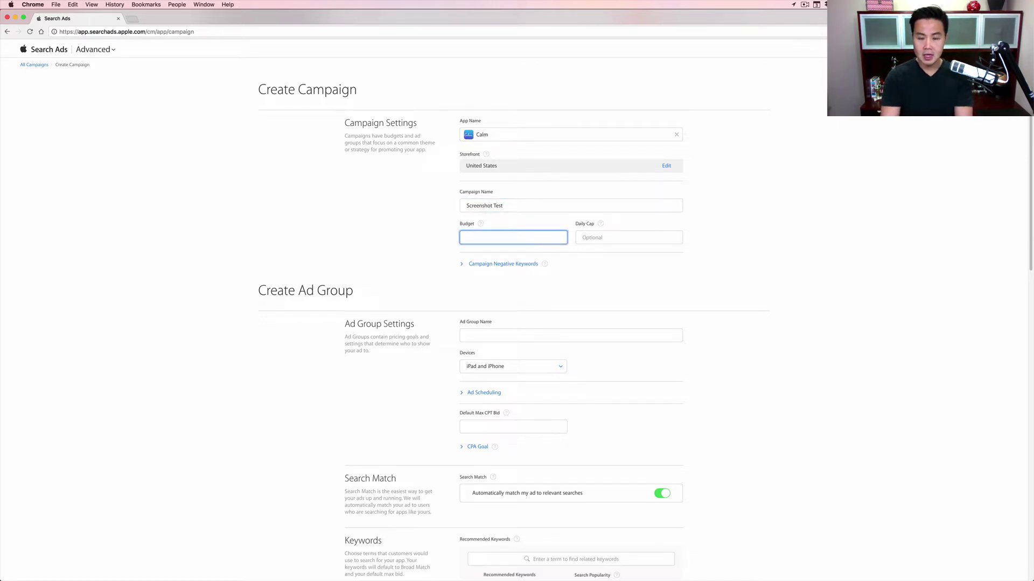
key(Tab)
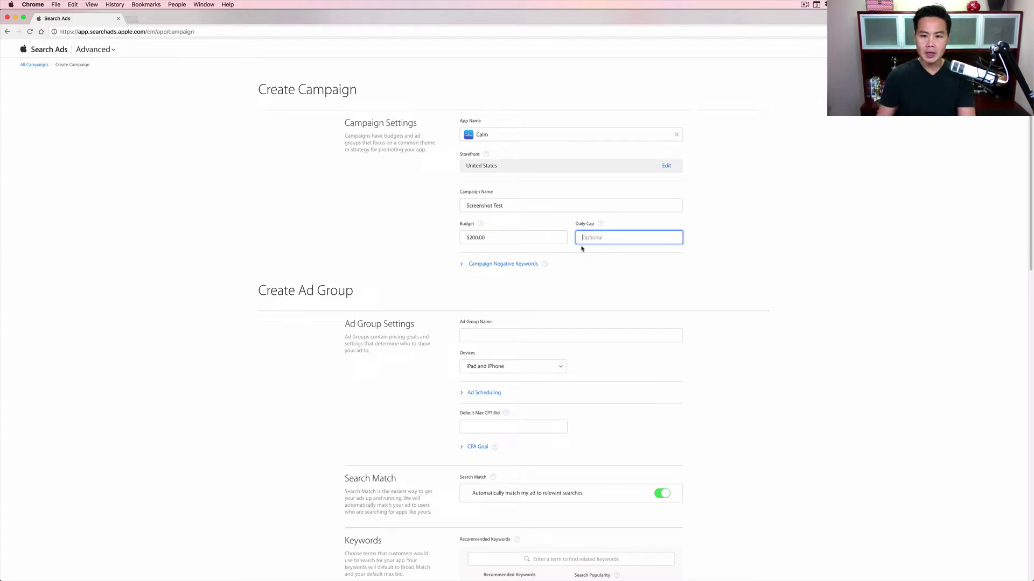
click(558, 337)
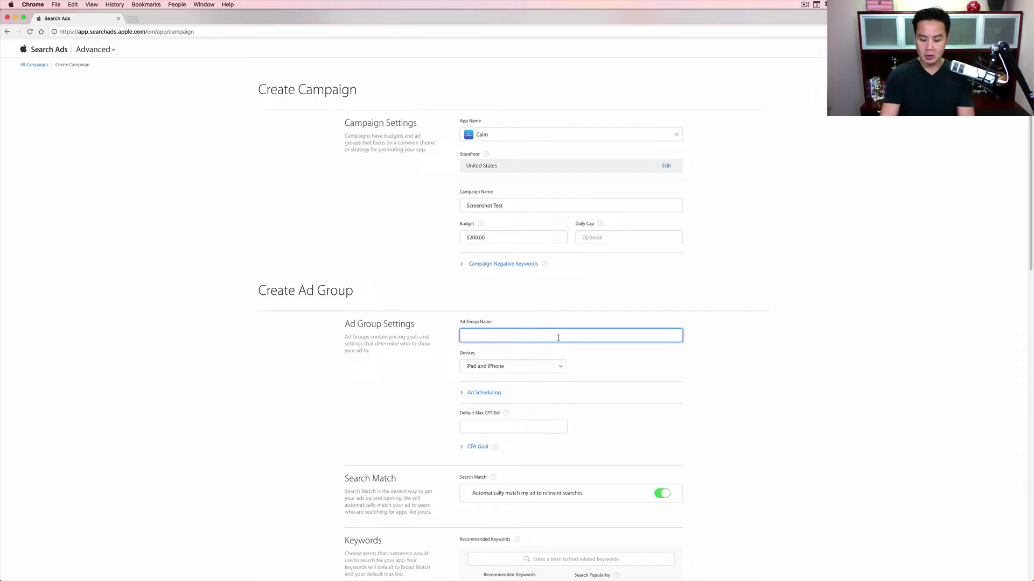
Name the ad group 'Meditation' and target iPhone only
text(Meditation)
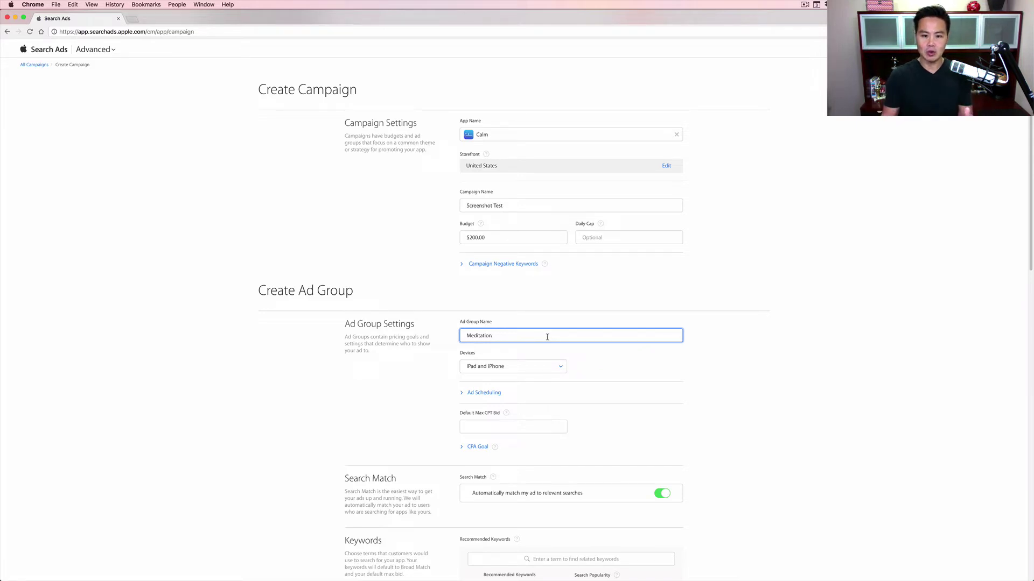
click(549, 367)
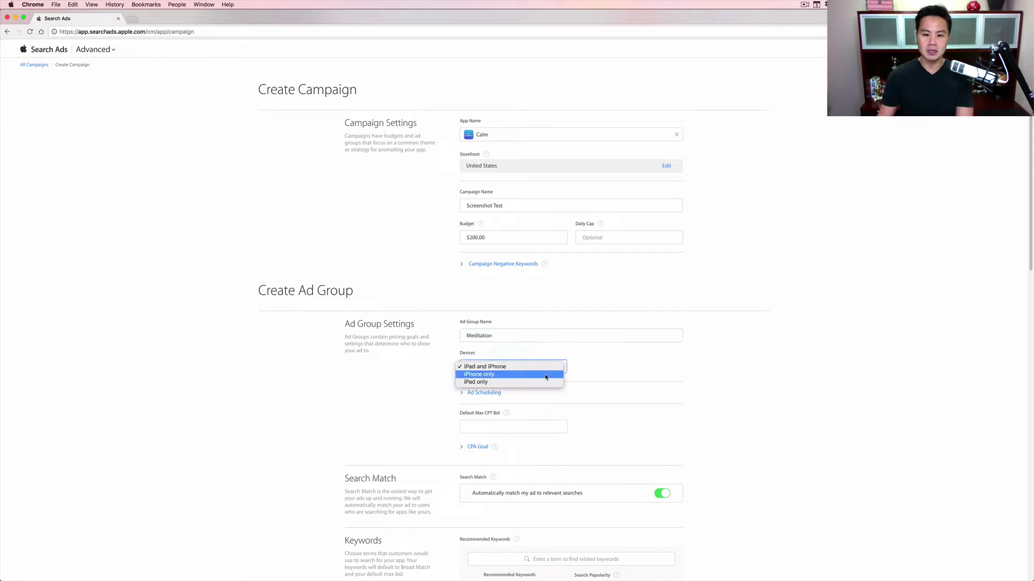
click(543, 375)
Set a $2.00 default max CPT bid and turn Search Match off
click(544, 423)
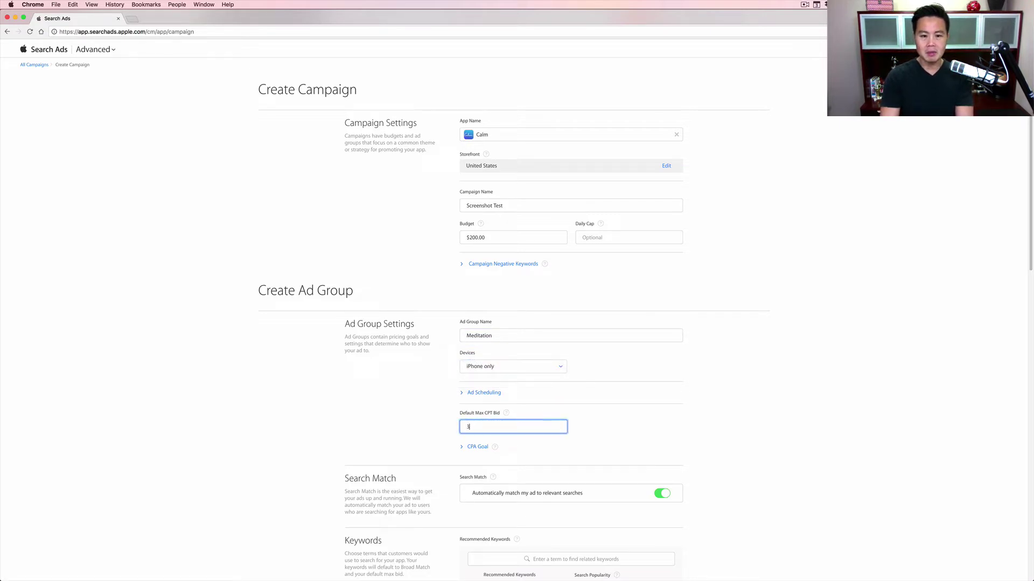
text(2)
scroll(538, 323, down, 3)
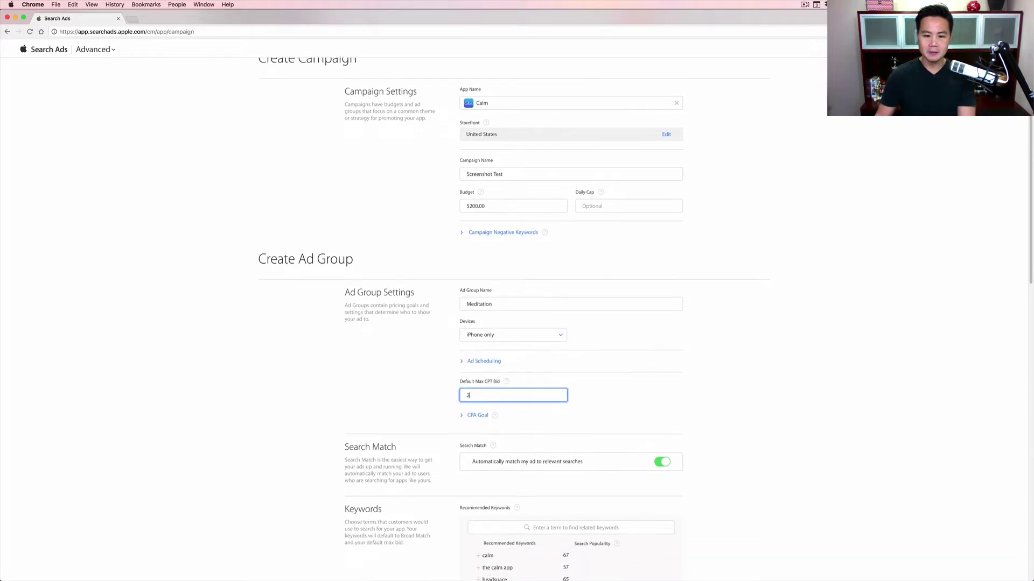
text(.00)
click(554, 427)
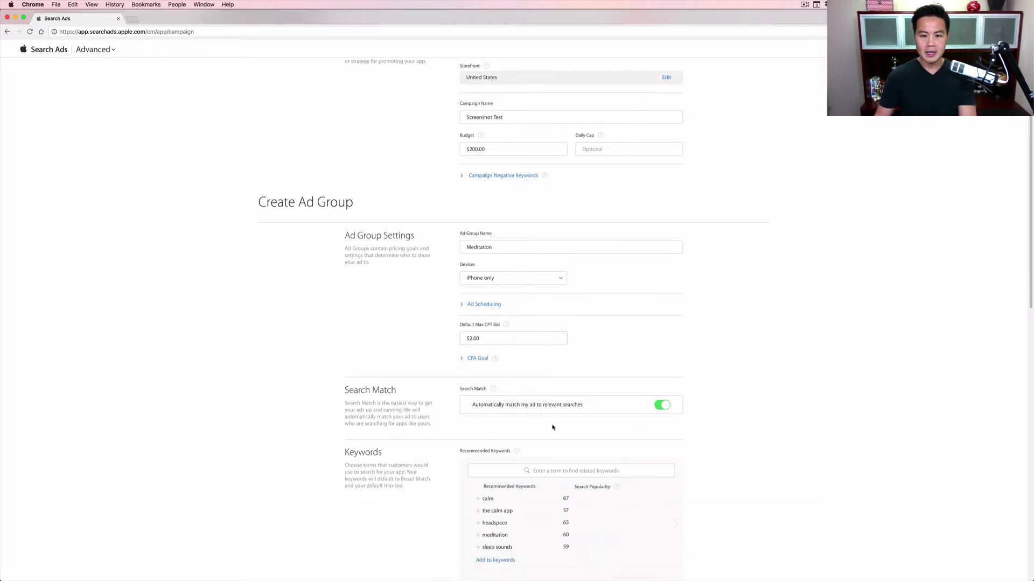
click(667, 408)
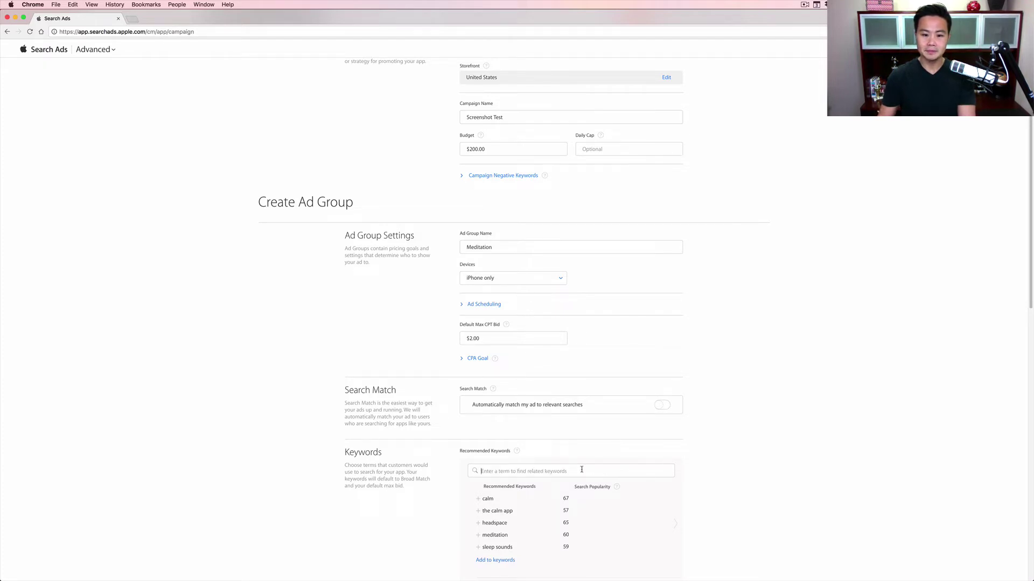
Add the recommended keyword 'meditation' and change it from Broad Match to Exact Match
scroll(581, 471, down, 3)
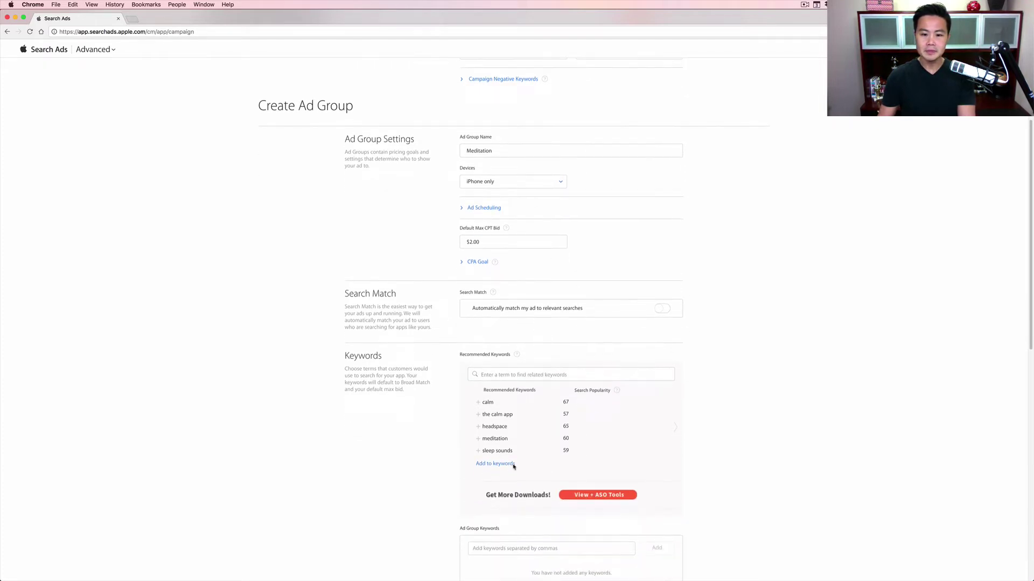
click(479, 440)
scroll(538, 376, down, 10)
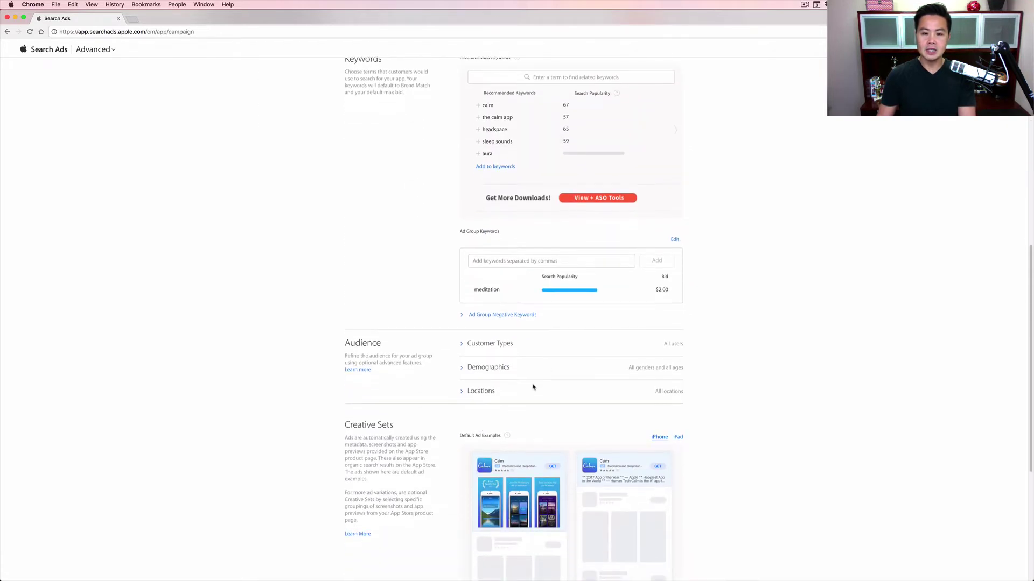
scroll(579, 218, up, 3)
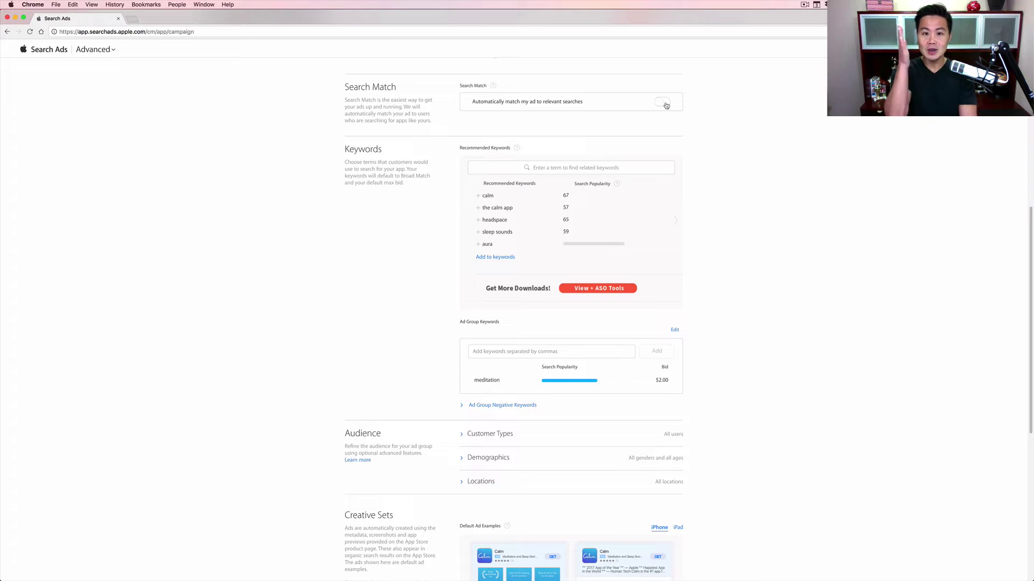
mouse_move(520, 383)
click(588, 381)
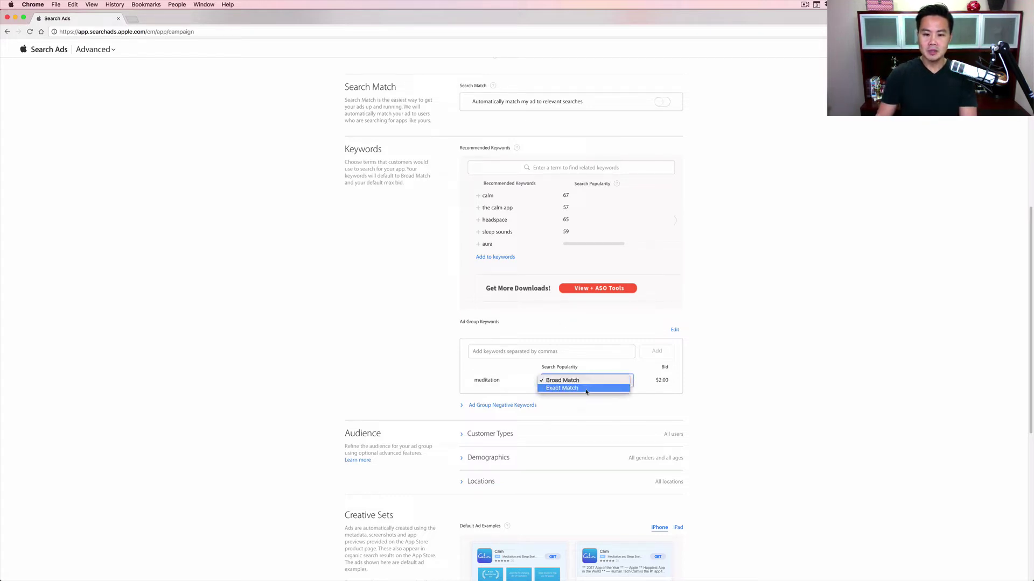
click(586, 389)
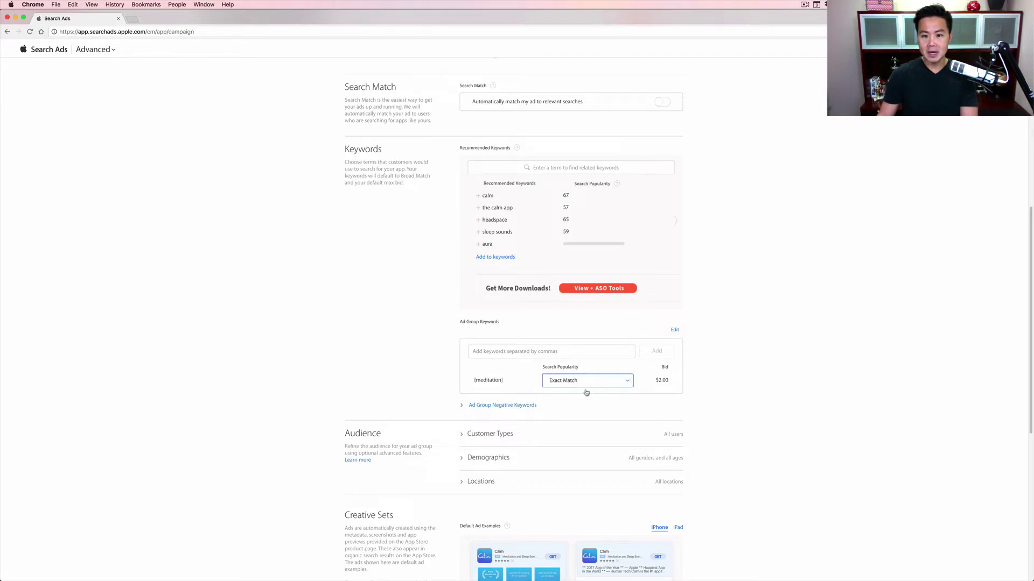
mouse_move(504, 383)
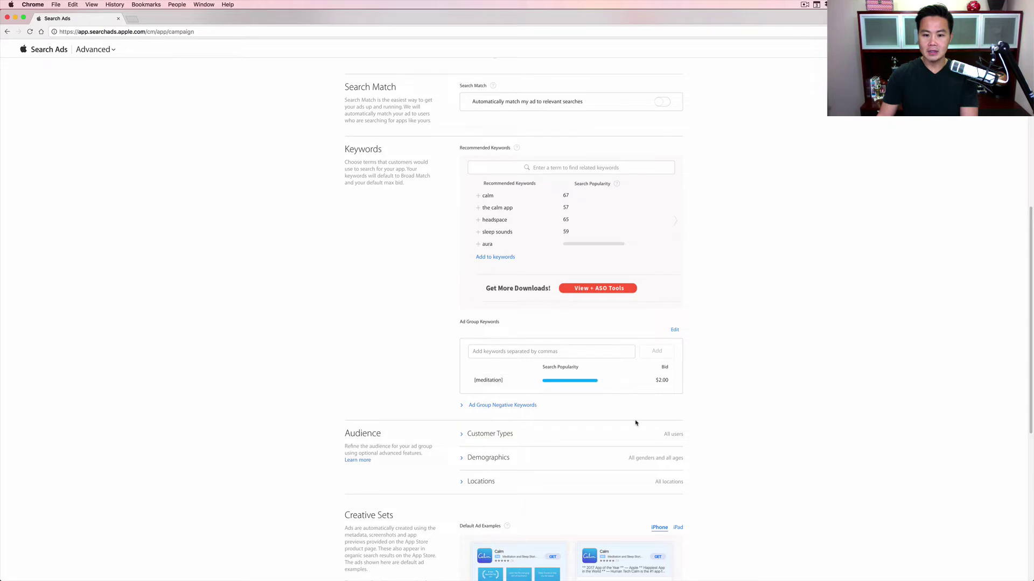
scroll(633, 416, down, 2)
scroll(556, 386, down, 4)
scroll(557, 385, down, 3)
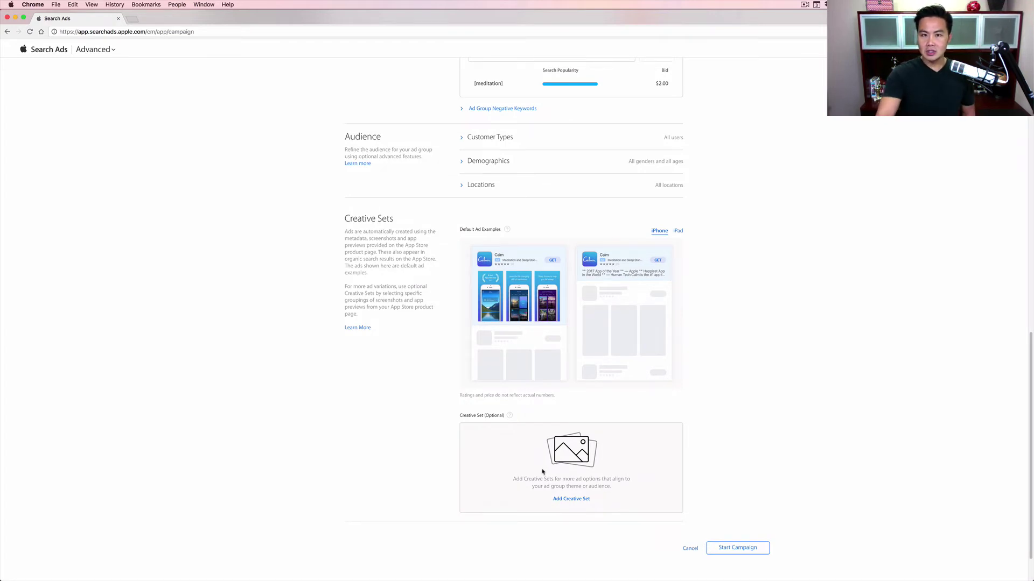
Launch Screenshot Test and open the Meditation ad group's Creative Sets tab
click(738, 548)
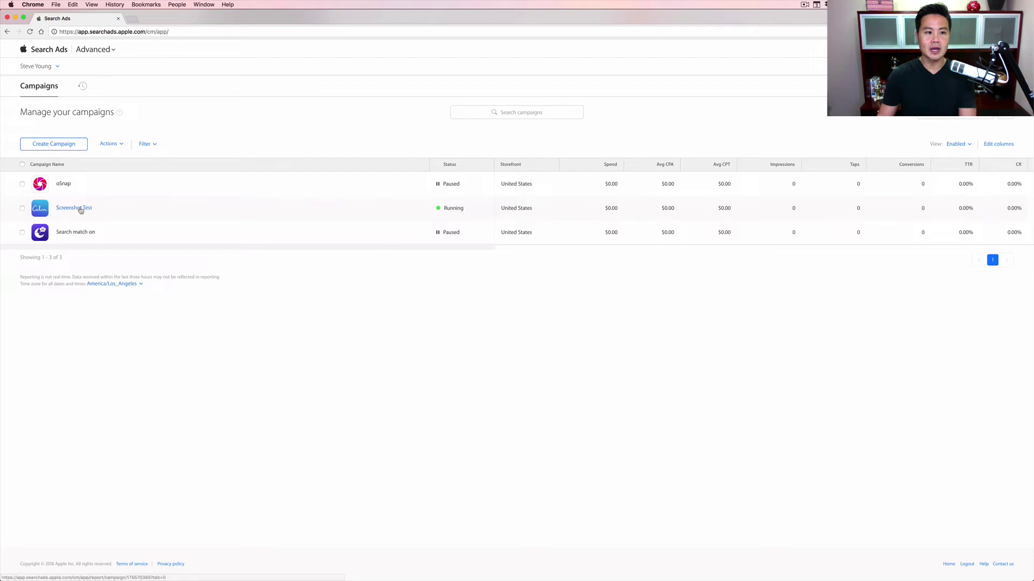
click(80, 210)
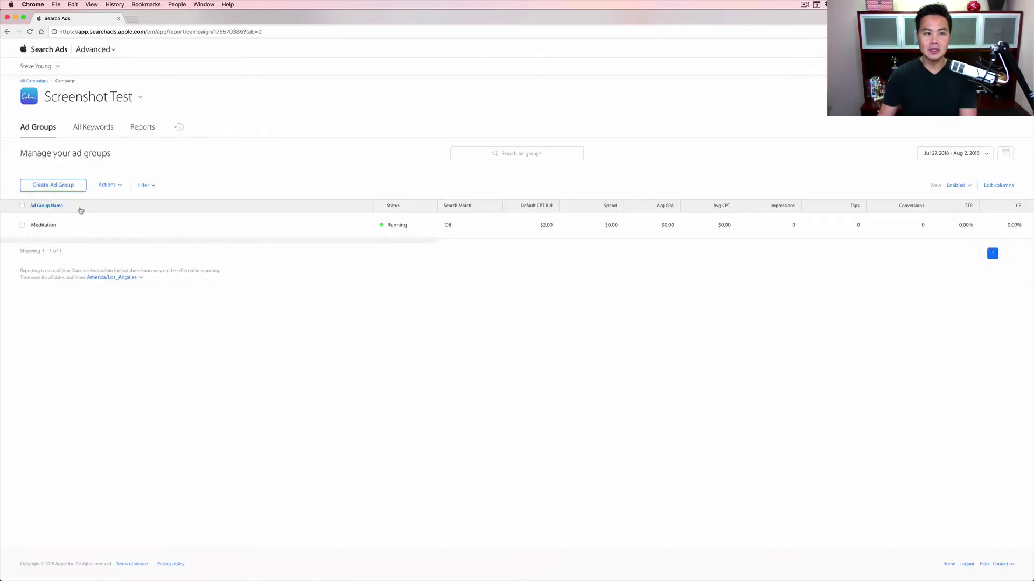
click(52, 226)
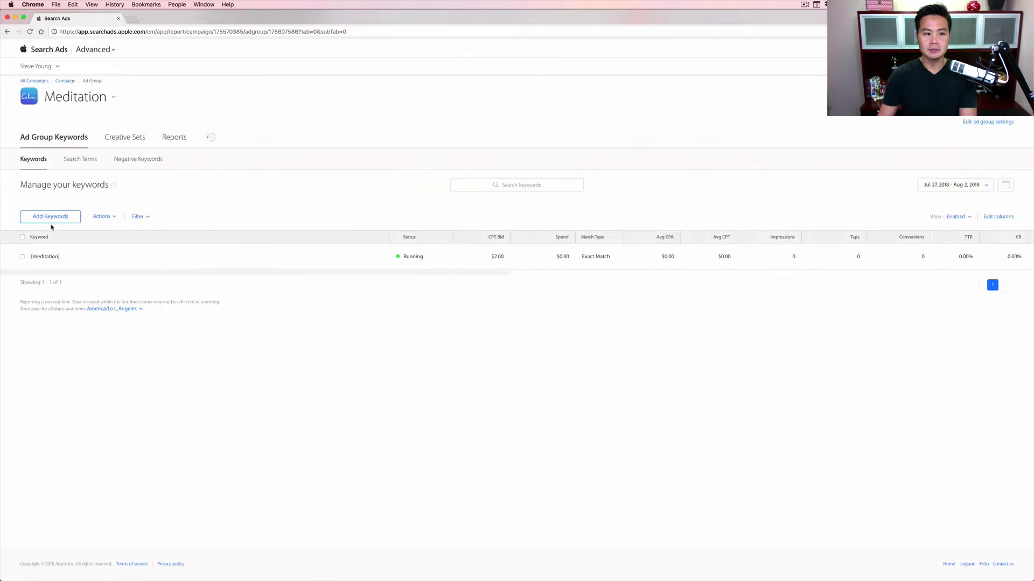
click(124, 138)
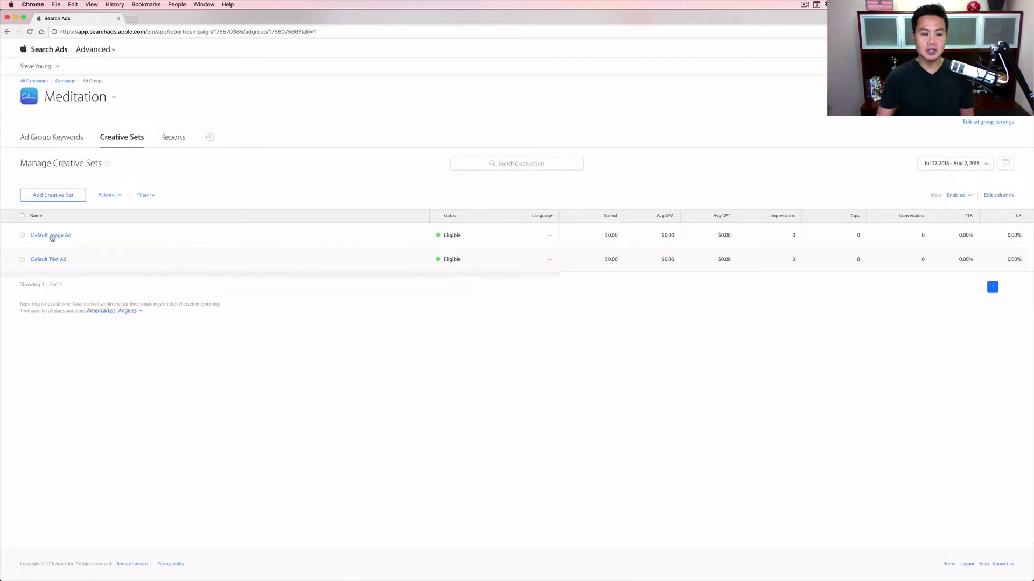
Start a new creative set, select the first iPhone 5.8-inch screenshot, and preview it full size
click(64, 196)
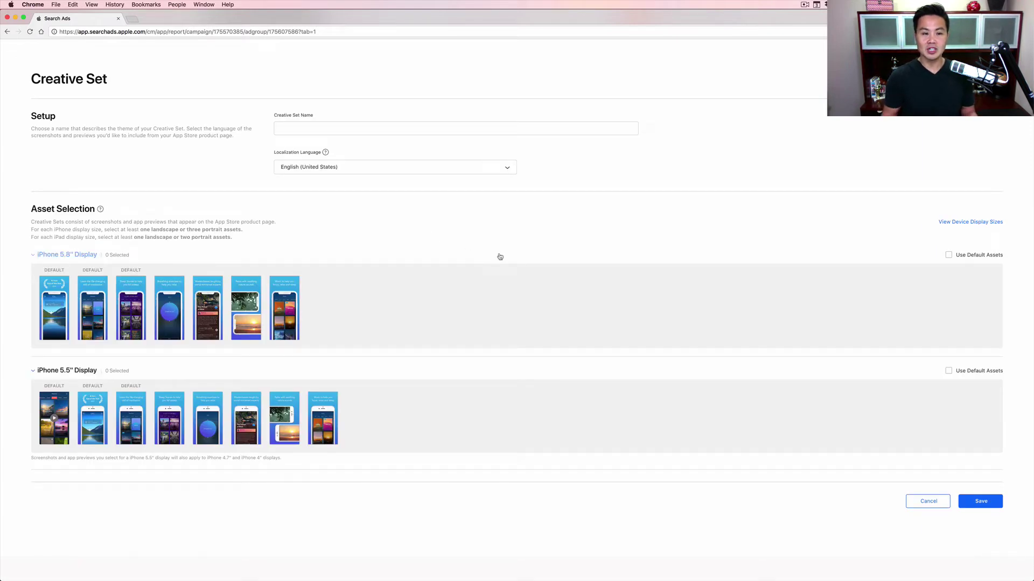
mouse_move(57, 297)
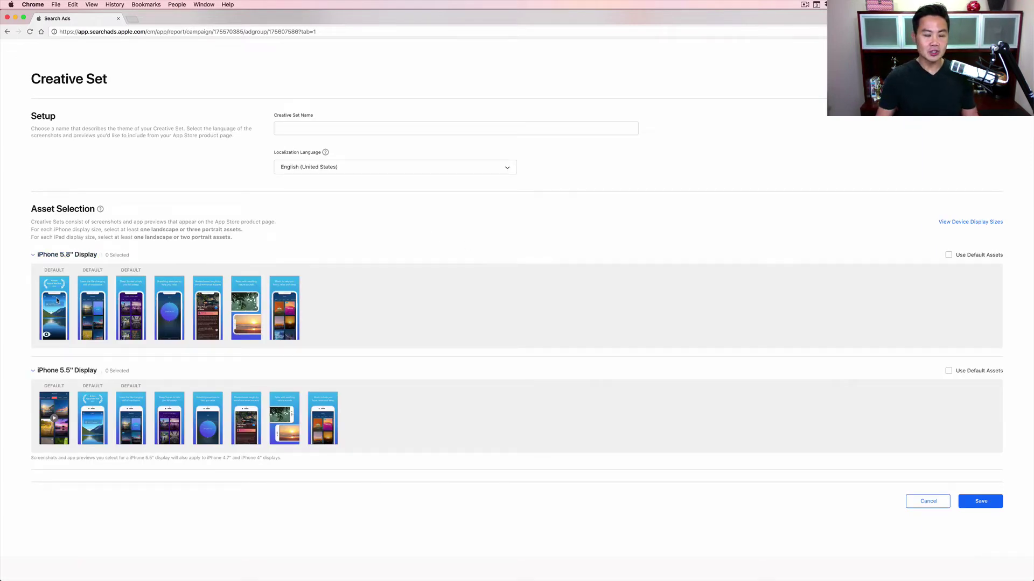
click(52, 334)
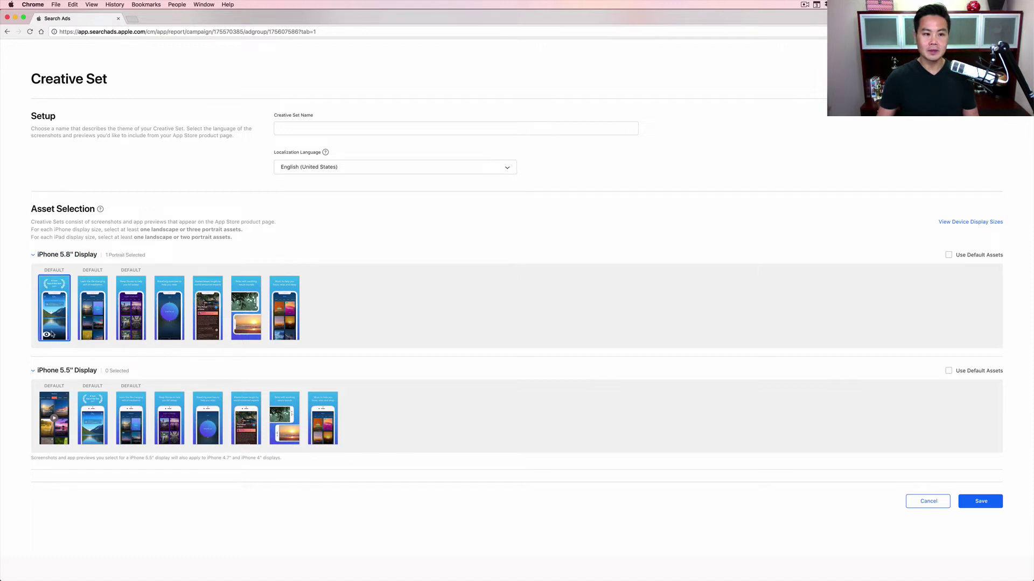
click(47, 335)
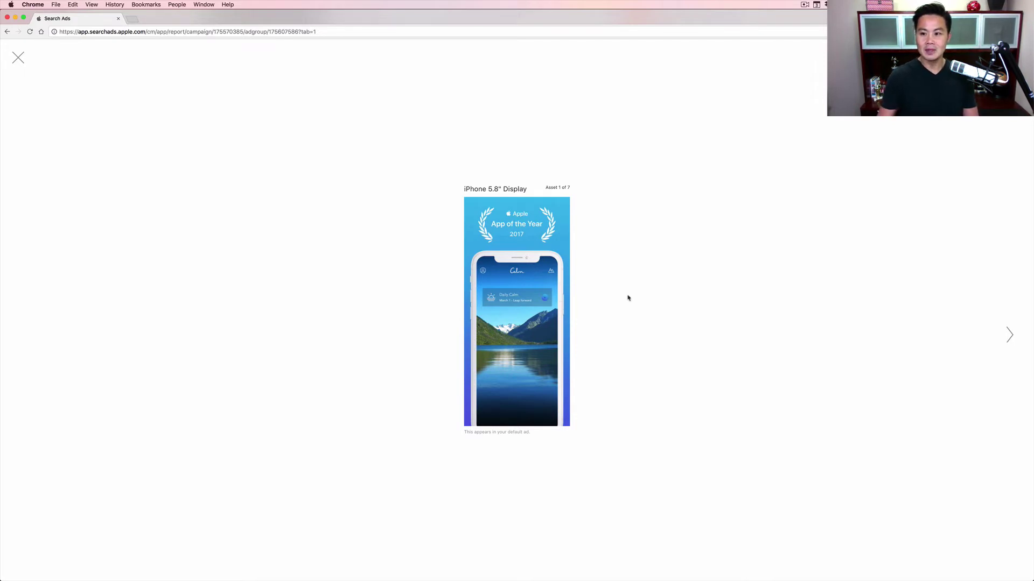
Step through all seven iPhone 5.8-inch screenshots to the music one, then close the preview
click(1009, 340)
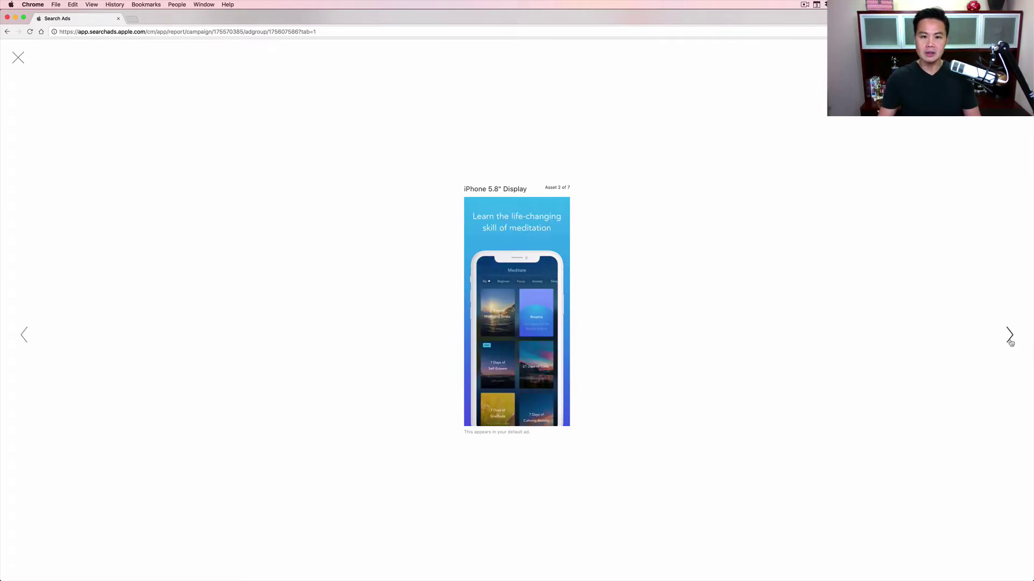
click(1010, 340)
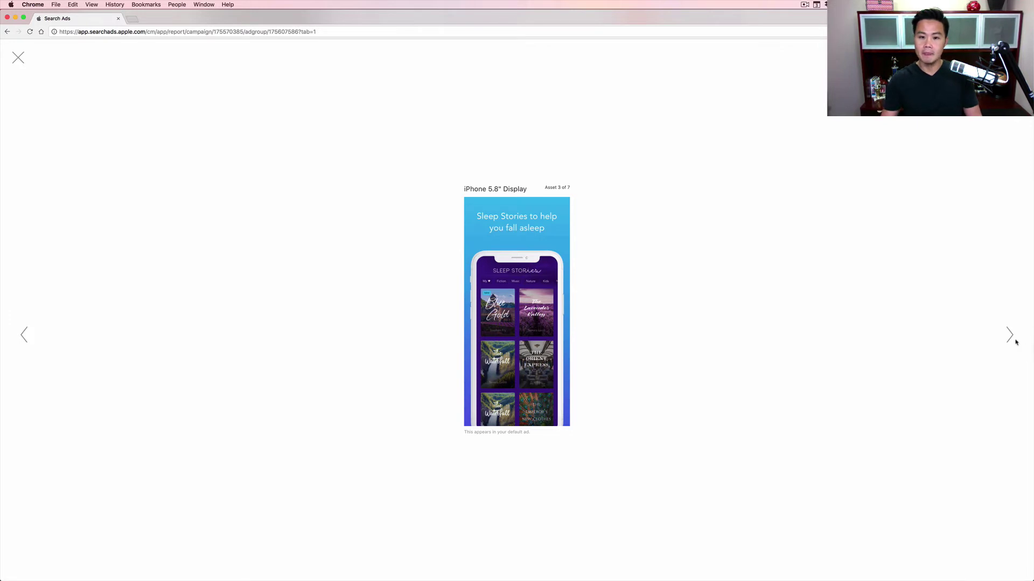
click(1007, 340)
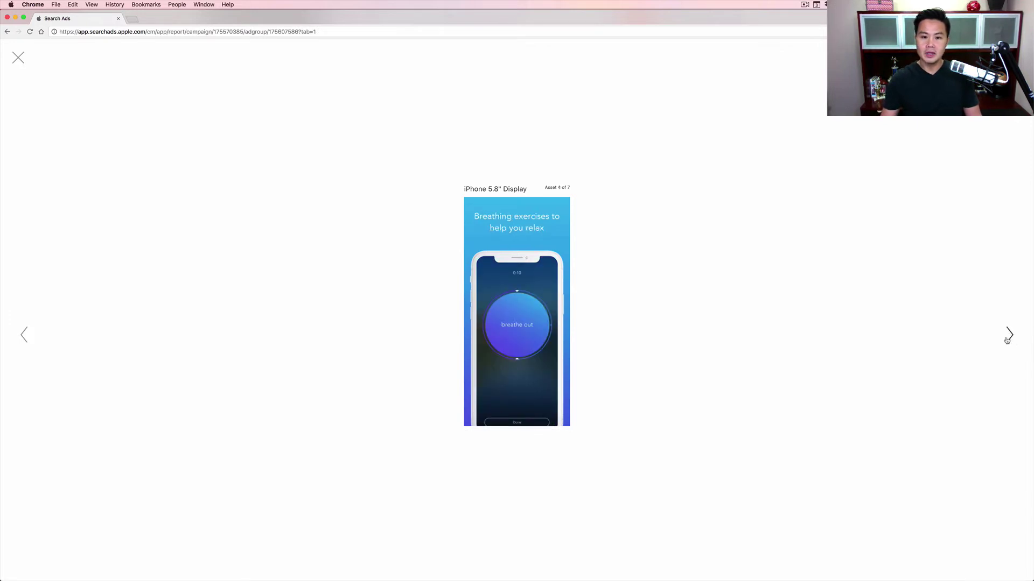
click(1007, 339)
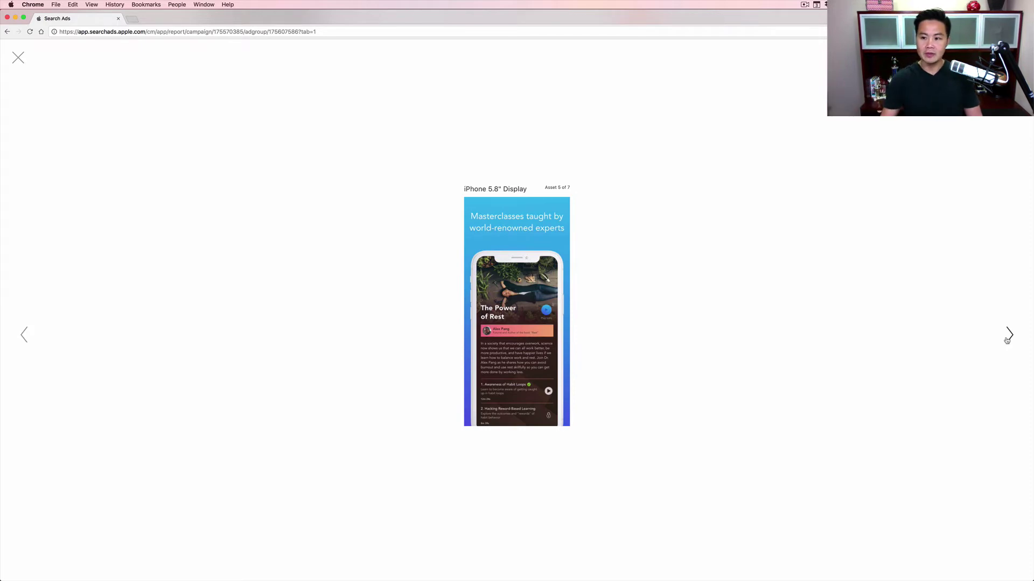
click(1007, 340)
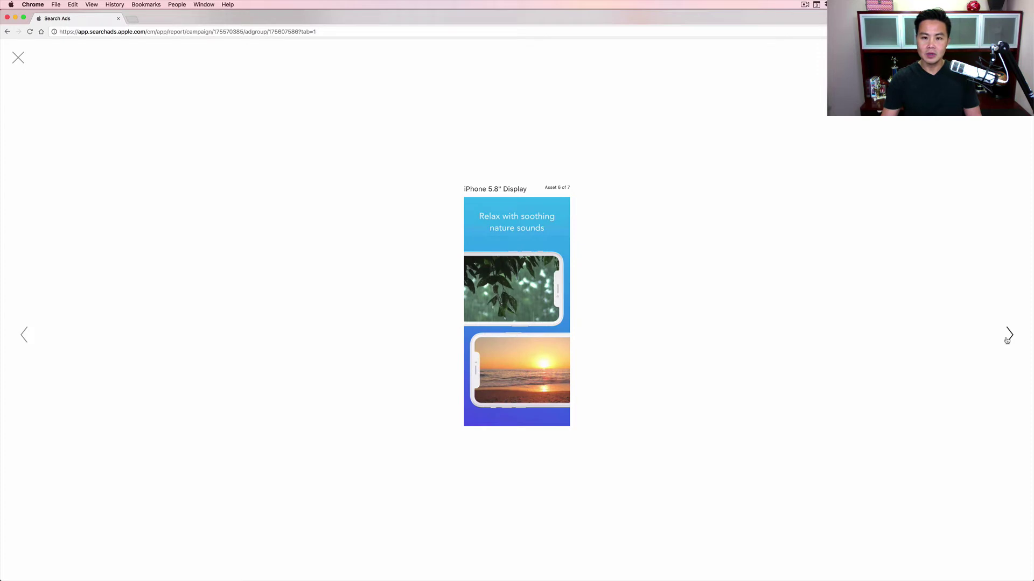
click(1008, 339)
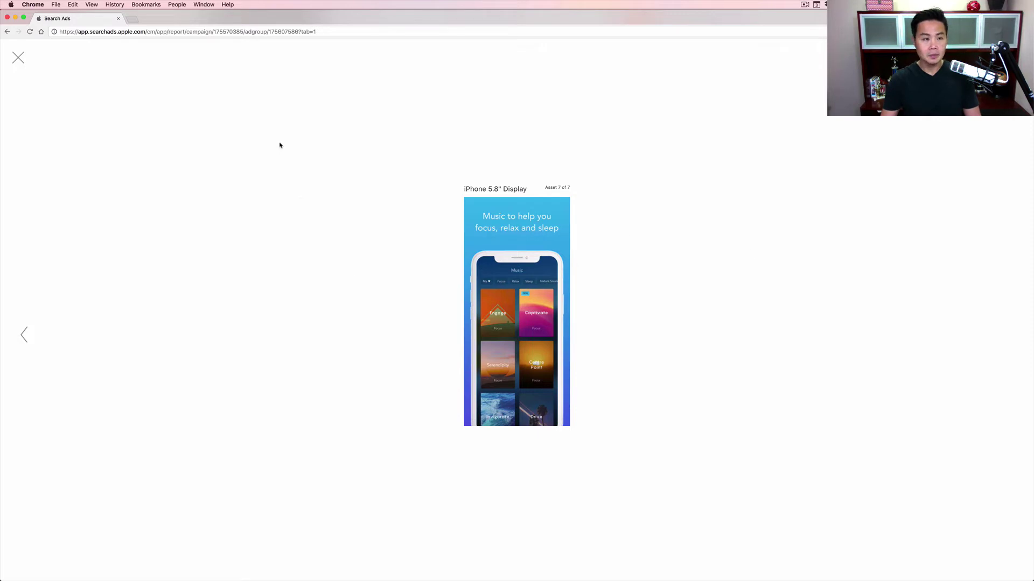
click(17, 56)
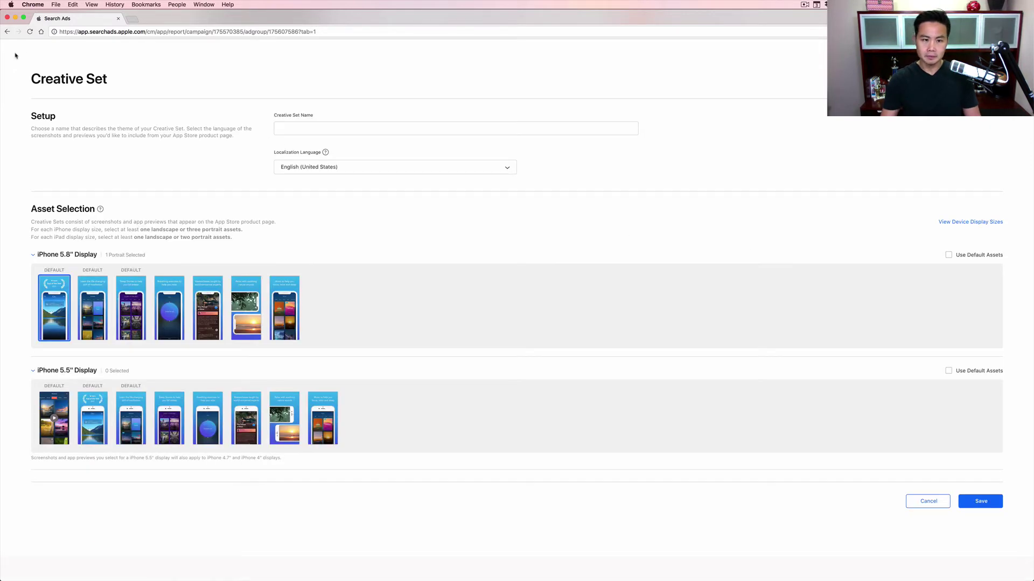
Name the set 'Breathing Exercises' and add the breathing exercises and masterclasses 5.8-inch screenshots
click(335, 127)
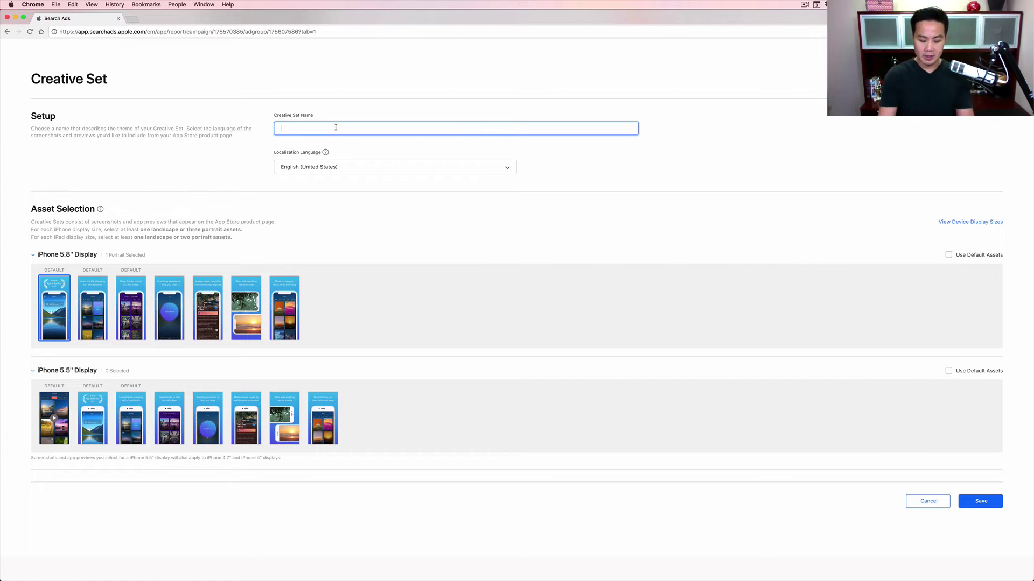
text(Breathing Exc)
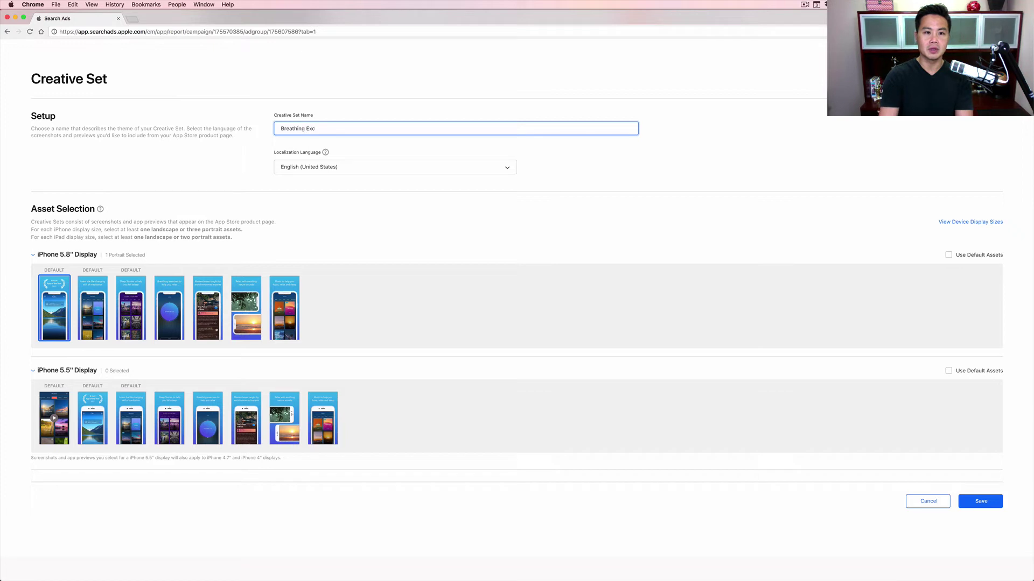
key(BackSpace)
text(ercises)
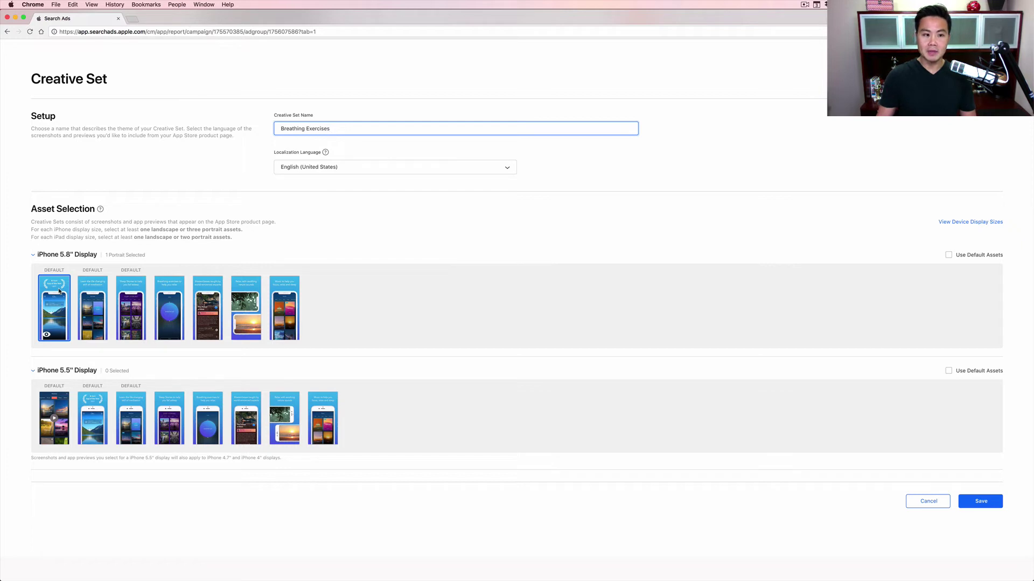
click(175, 305)
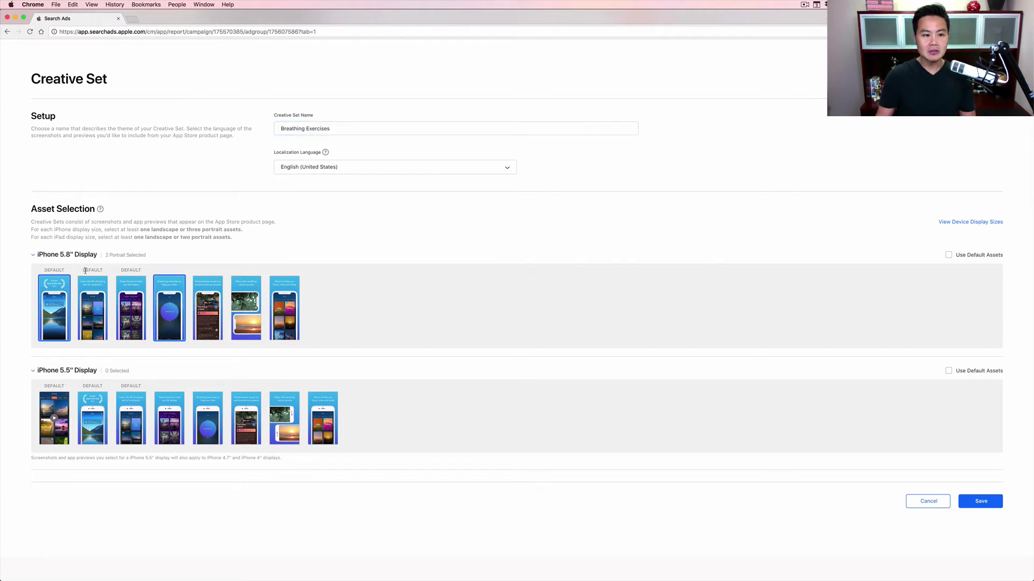
click(84, 337)
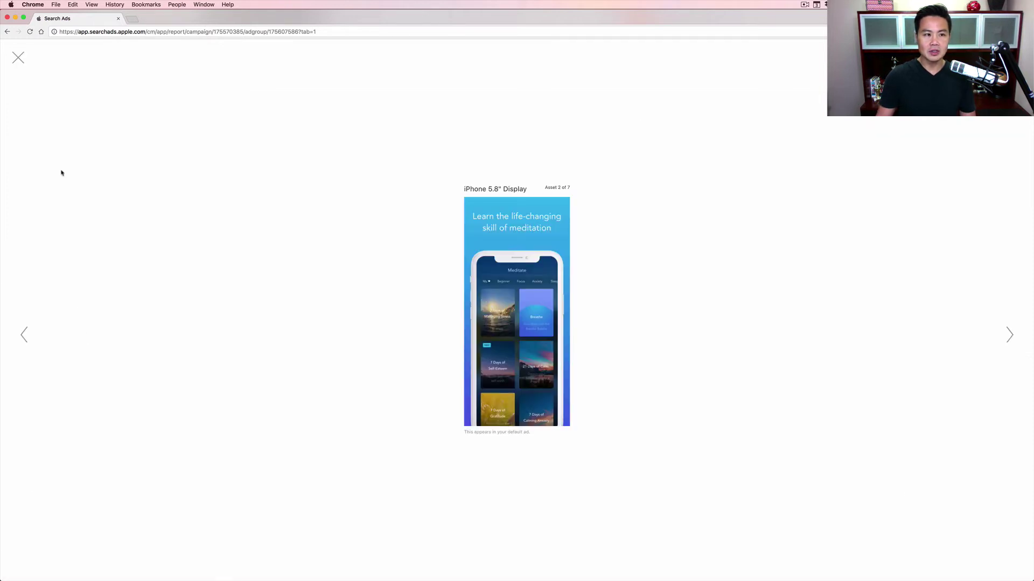
click(18, 58)
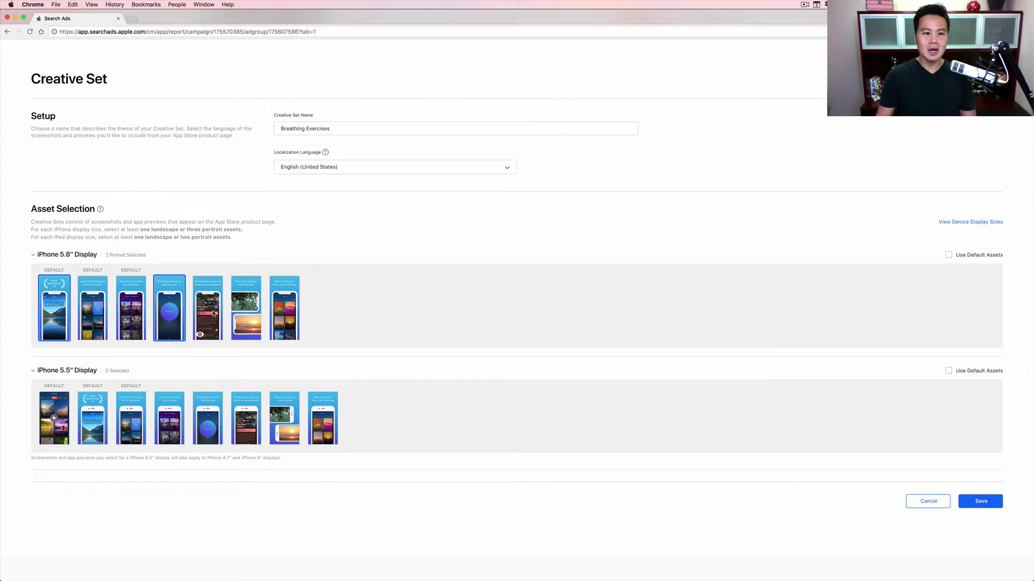
click(199, 336)
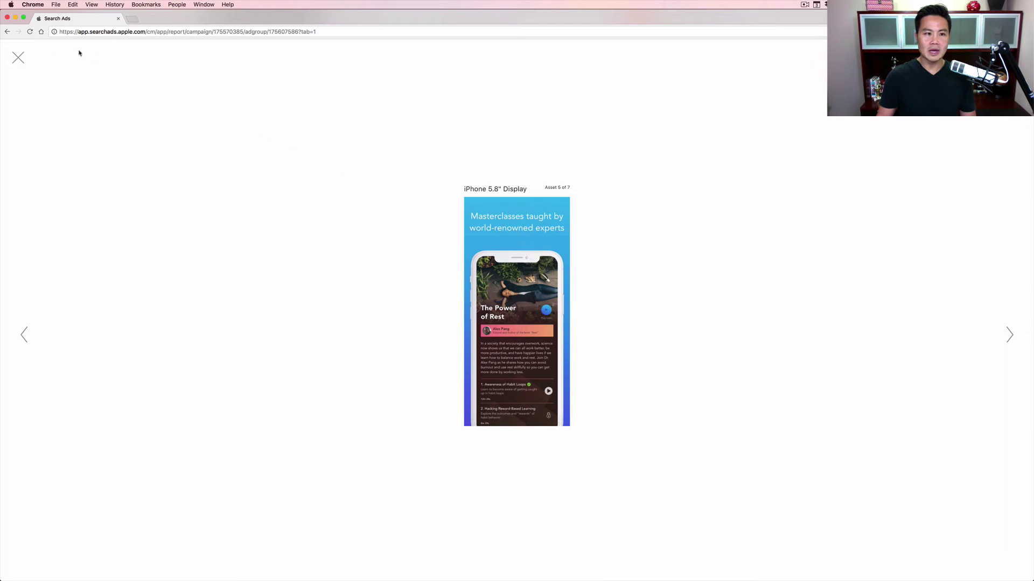
click(18, 58)
click(207, 307)
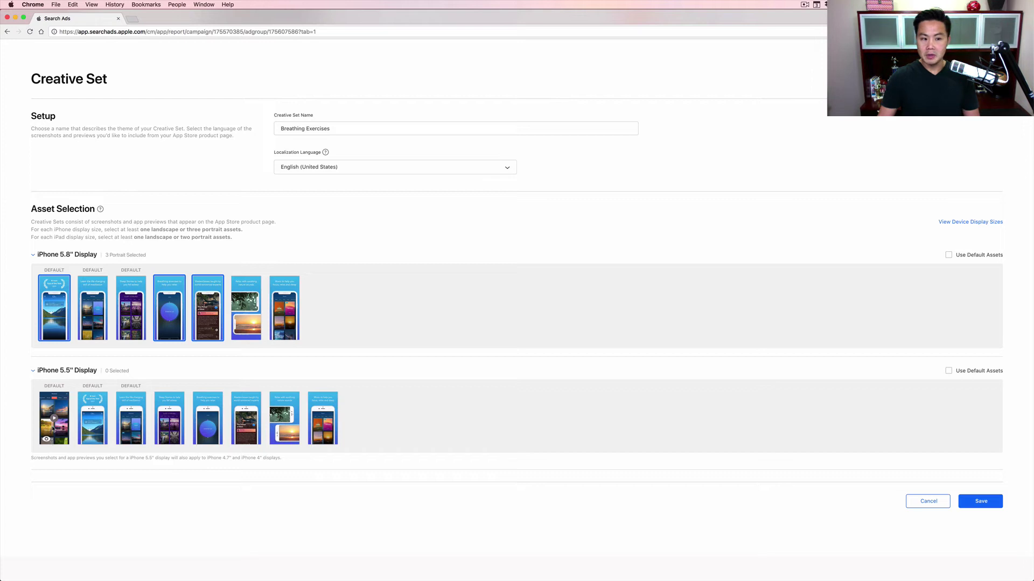
Add the first, second, fourth and fifth iPhone 5.5-inch assets and save the set
click(53, 429)
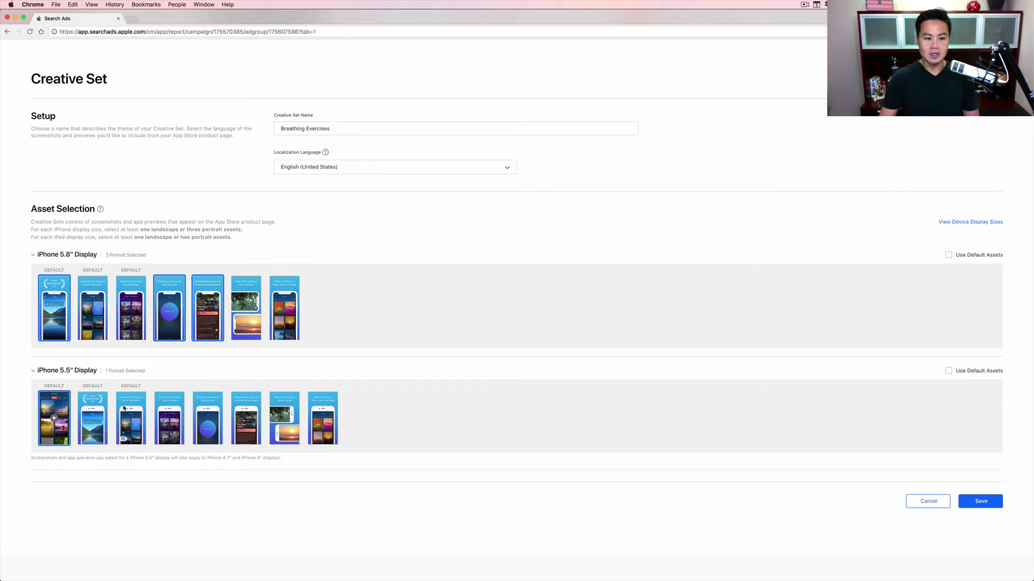
click(48, 439)
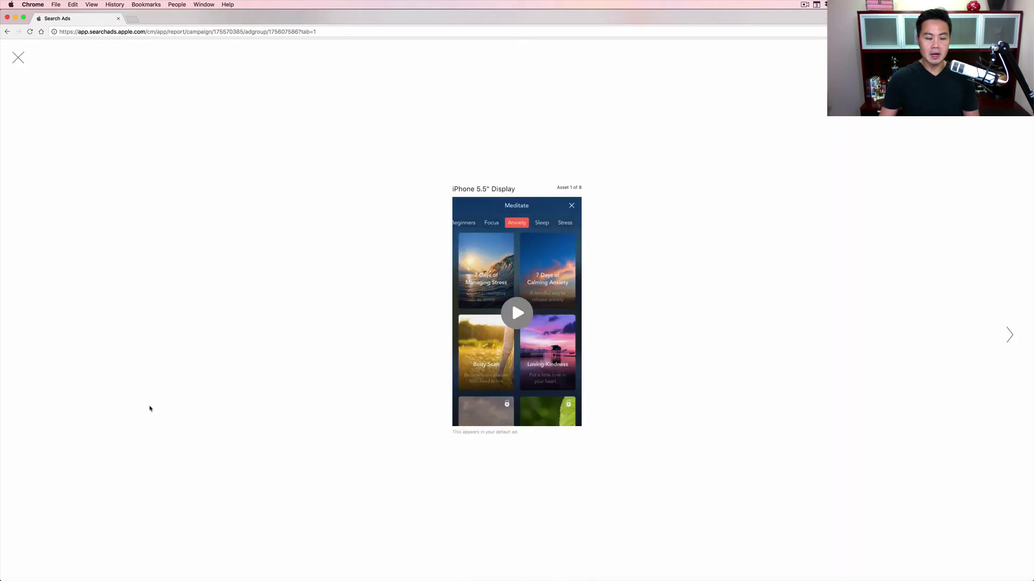
click(1009, 334)
click(1009, 334)
click(1009, 335)
click(17, 58)
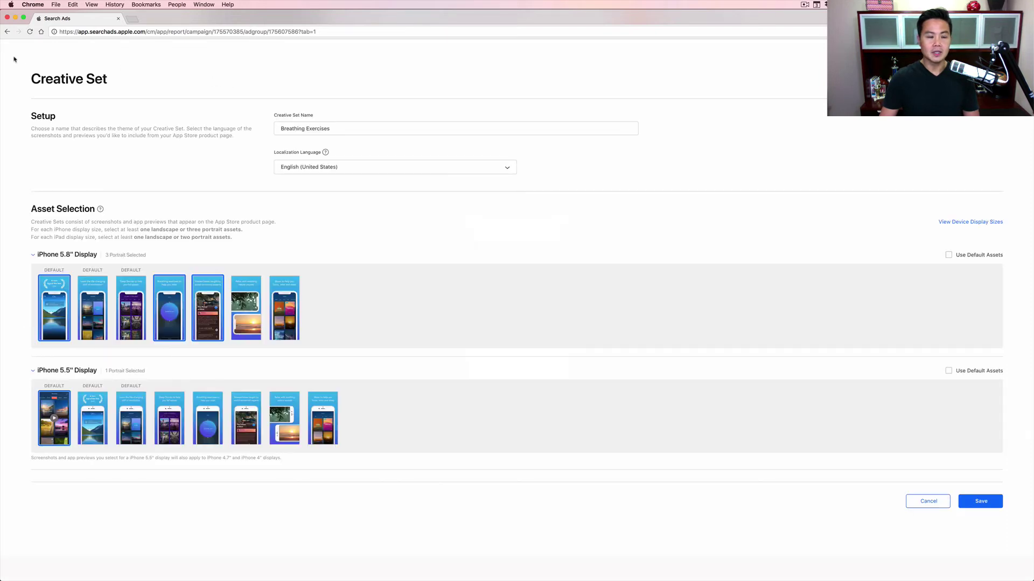
click(99, 410)
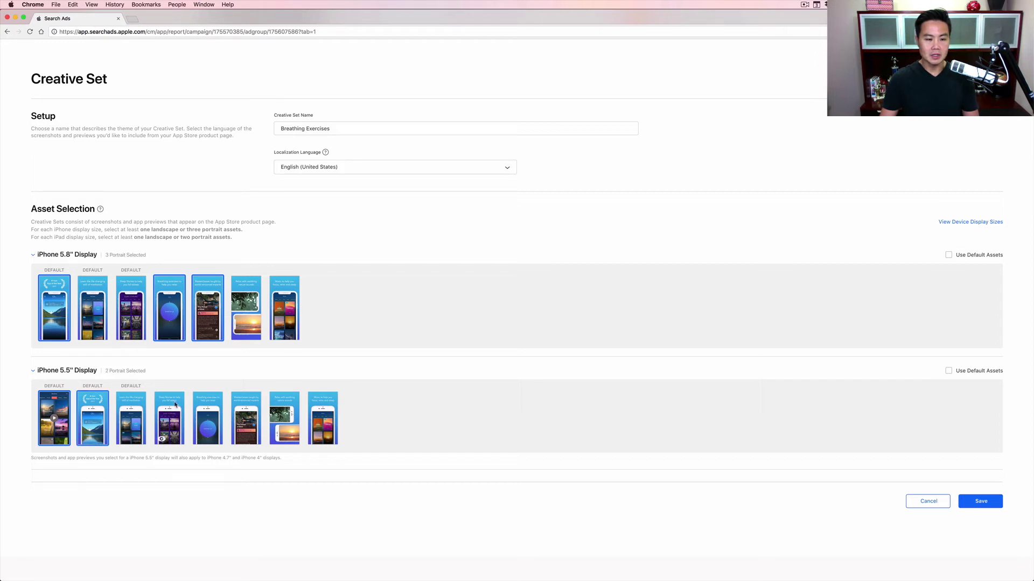
click(174, 405)
click(208, 414)
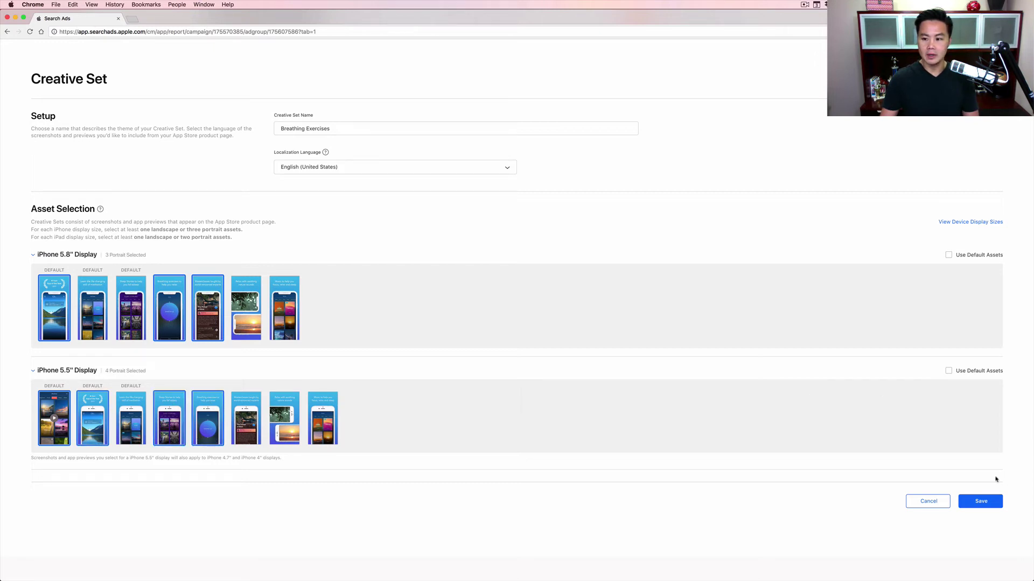
click(969, 508)
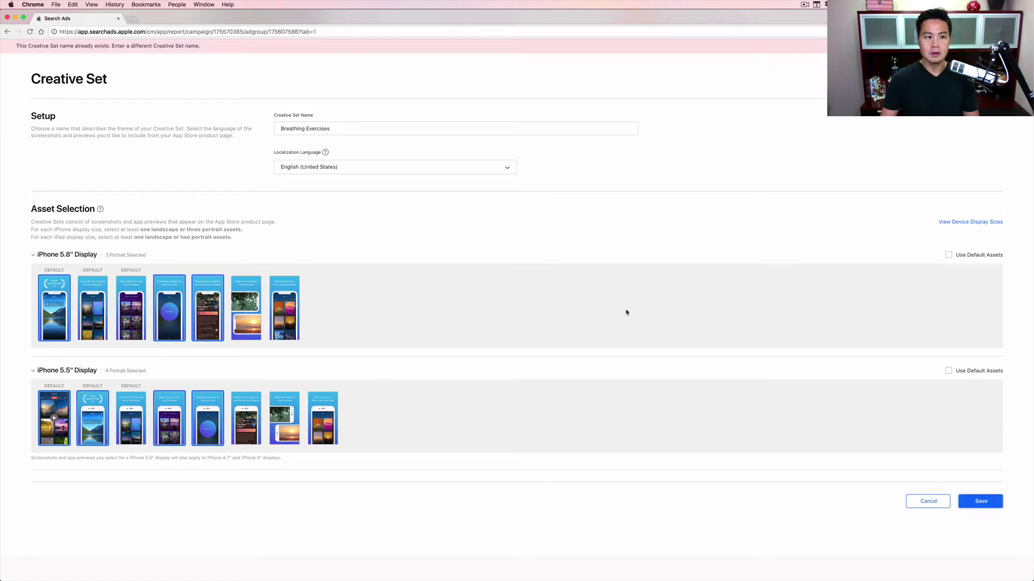
Rename the duplicate set to 'Breathing Exercises 2' and save it
triple_click(333, 127)
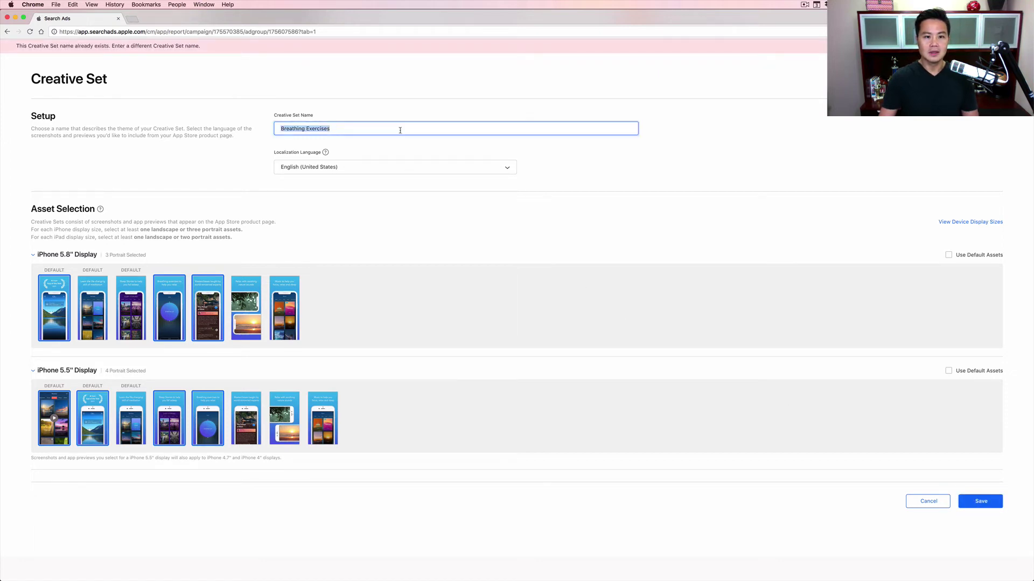
key(Right)
text(2)
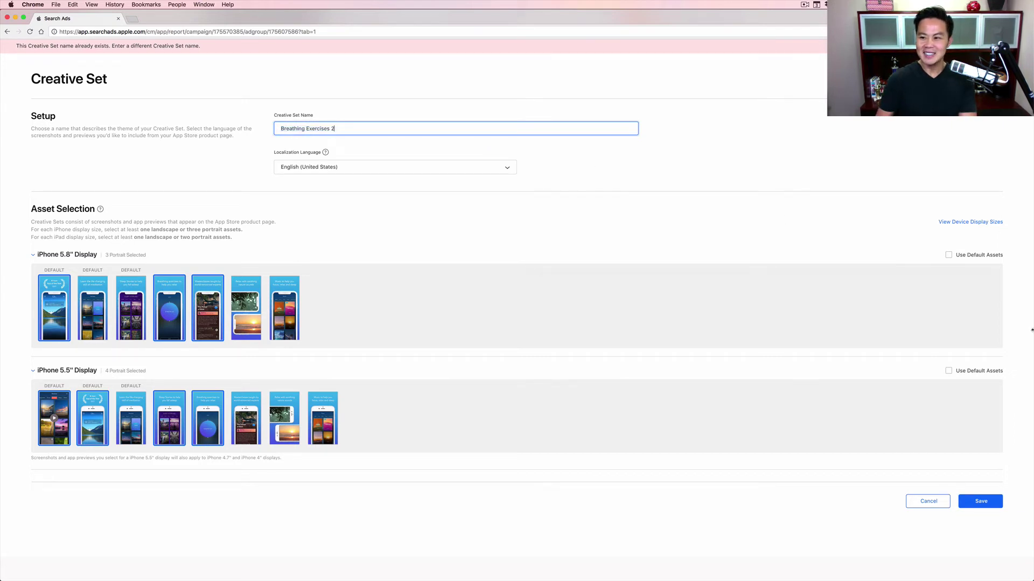
click(986, 501)
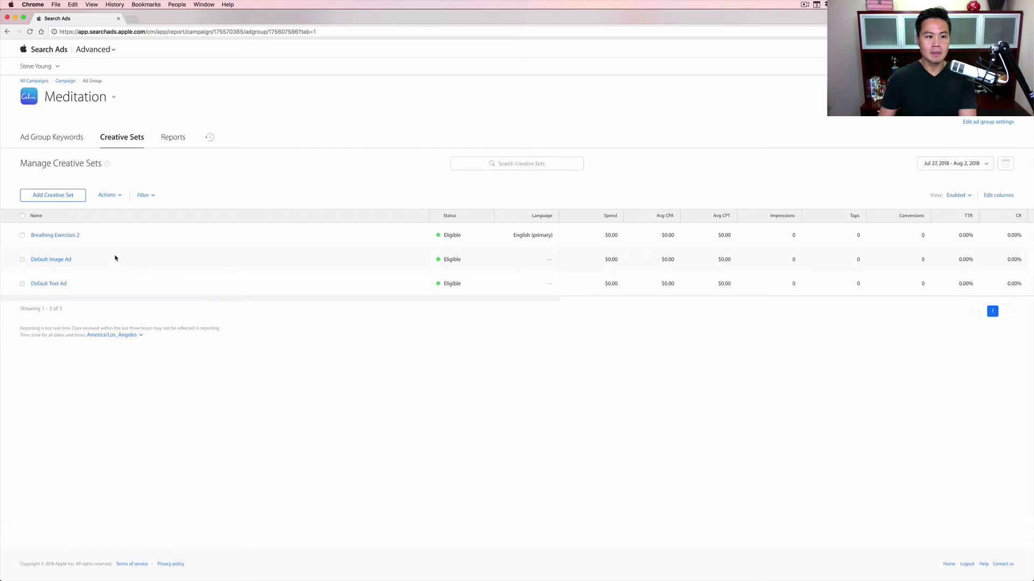
Start another creative set named 'Video vs No Video'
click(57, 198)
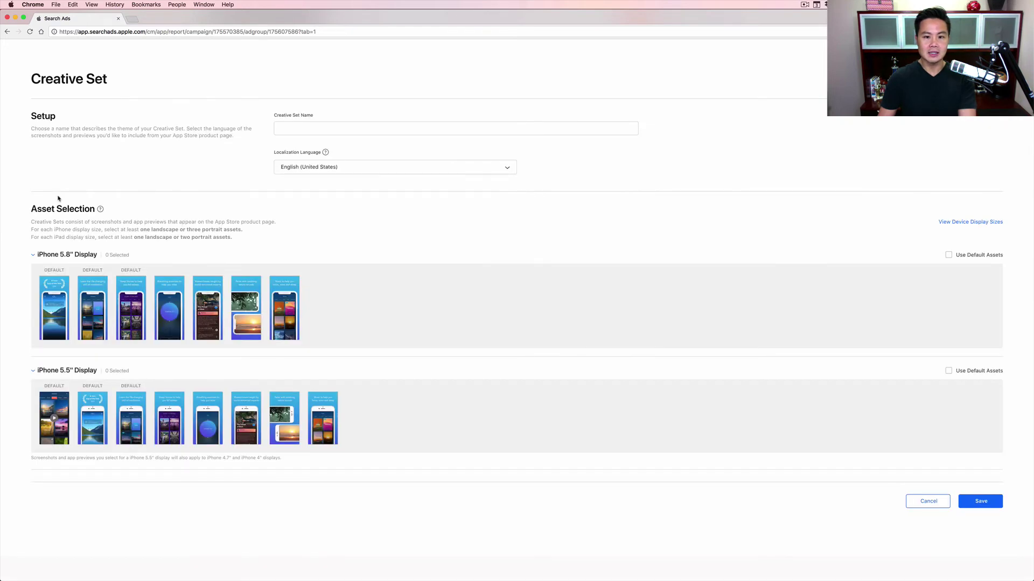
click(340, 126)
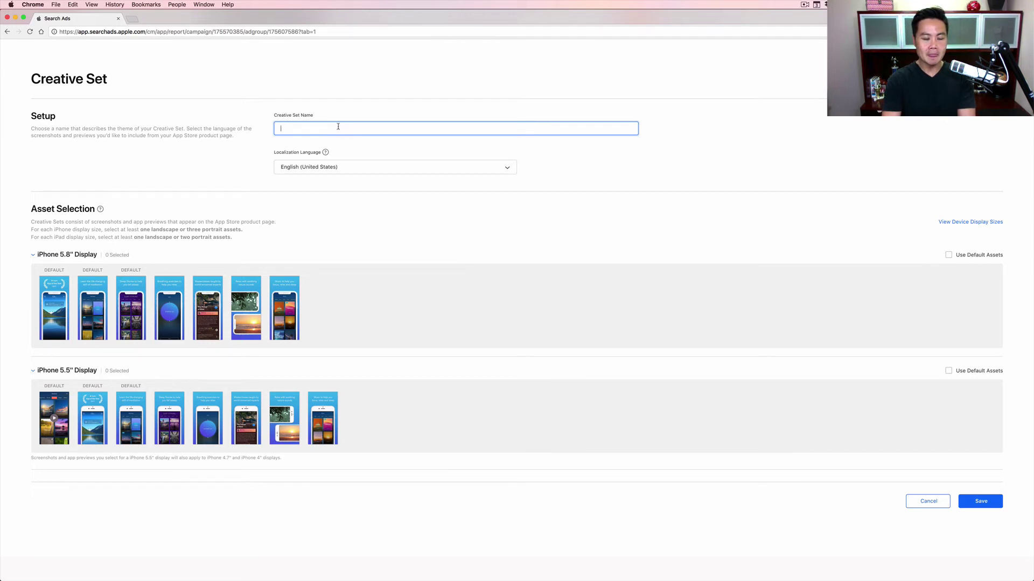
text(Video vs No Video)
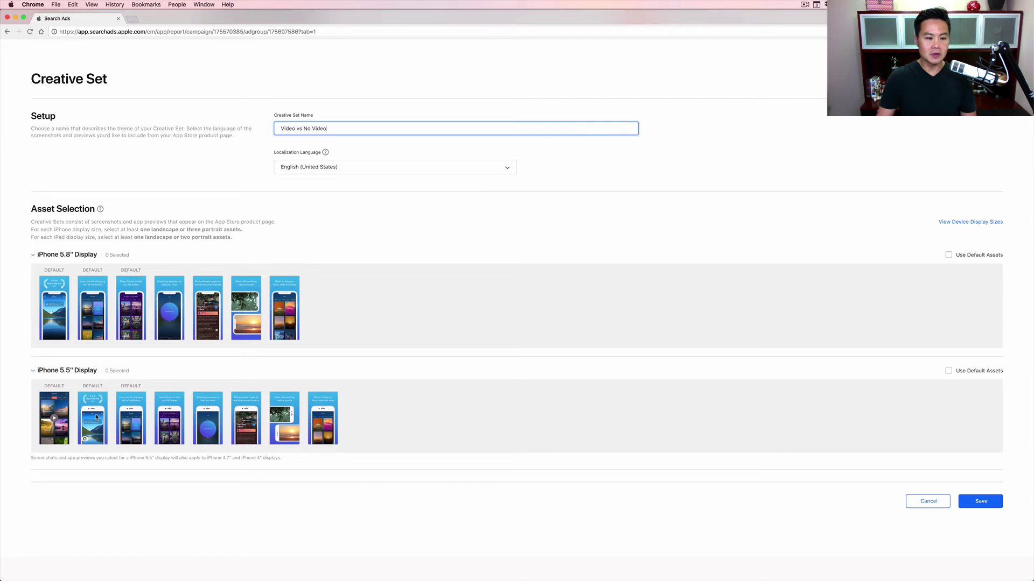
Select the second to fourth iPhone 5.5-inch and first three 5.8-inch screenshots, then save
click(96, 417)
click(135, 416)
click(164, 418)
click(47, 334)
click(85, 334)
click(123, 335)
click(976, 500)
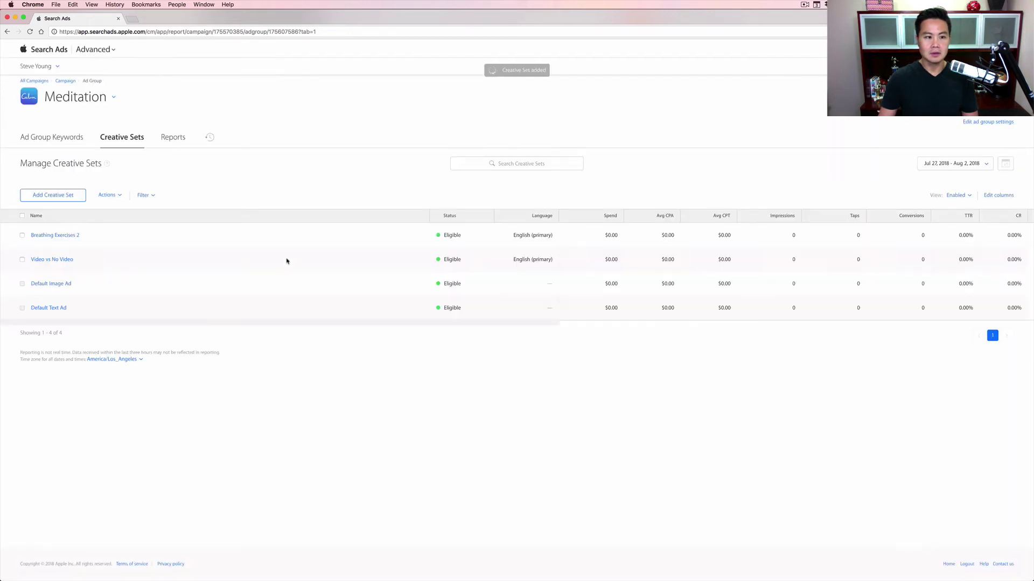
Start another creative set and preview the second and breathing exercises 5.8-inch screenshots
click(54, 199)
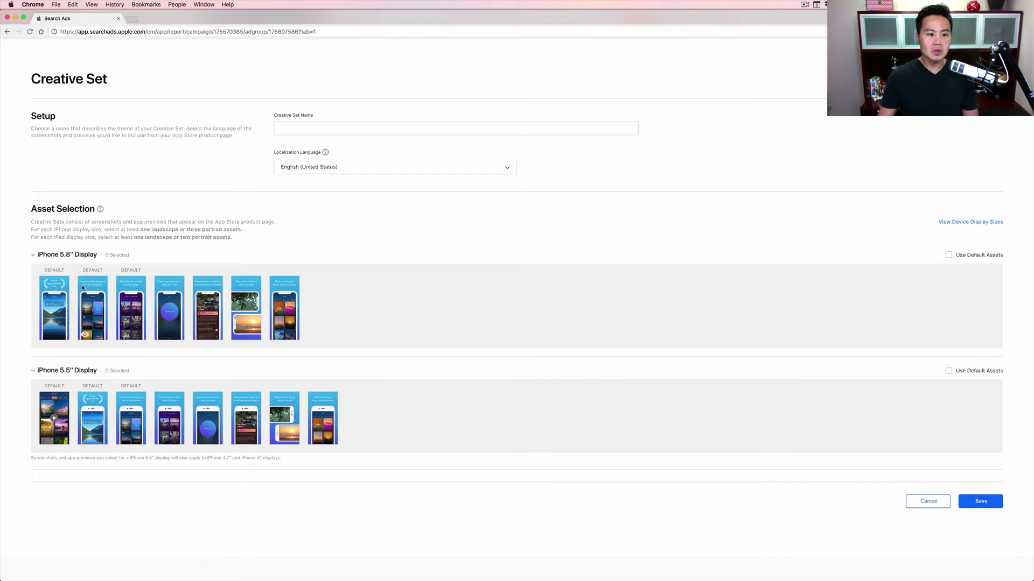
click(85, 334)
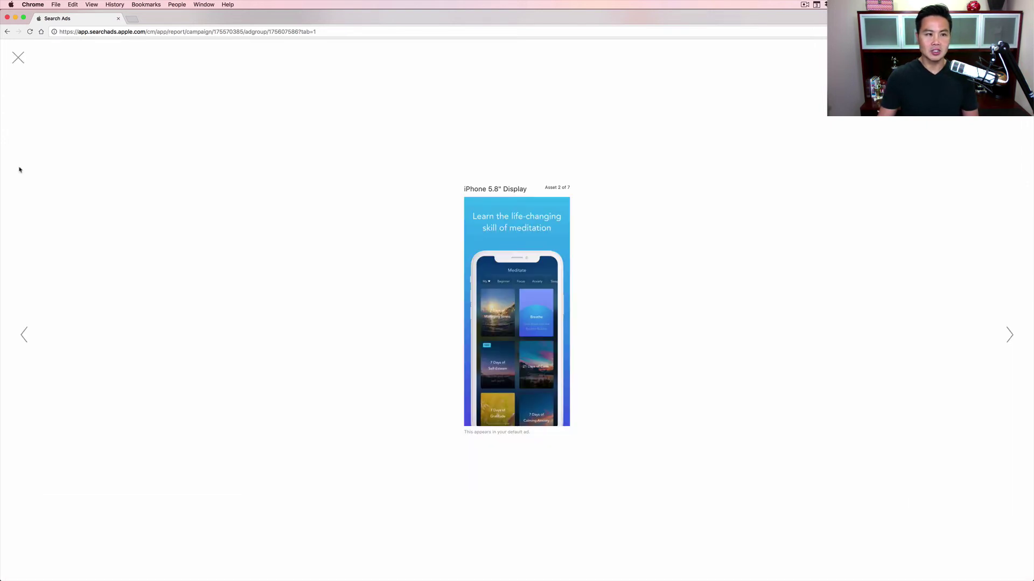
click(16, 59)
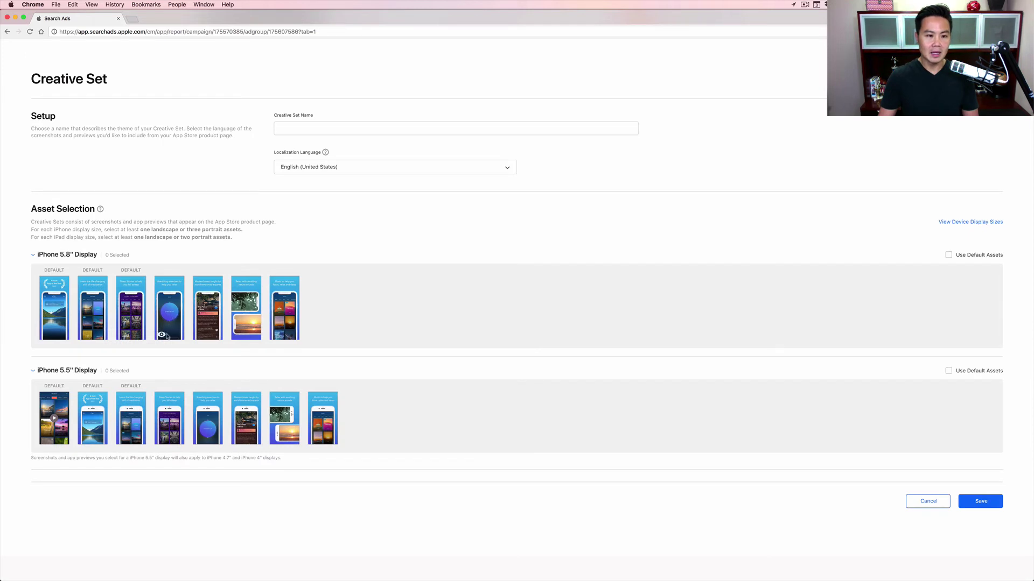
click(163, 336)
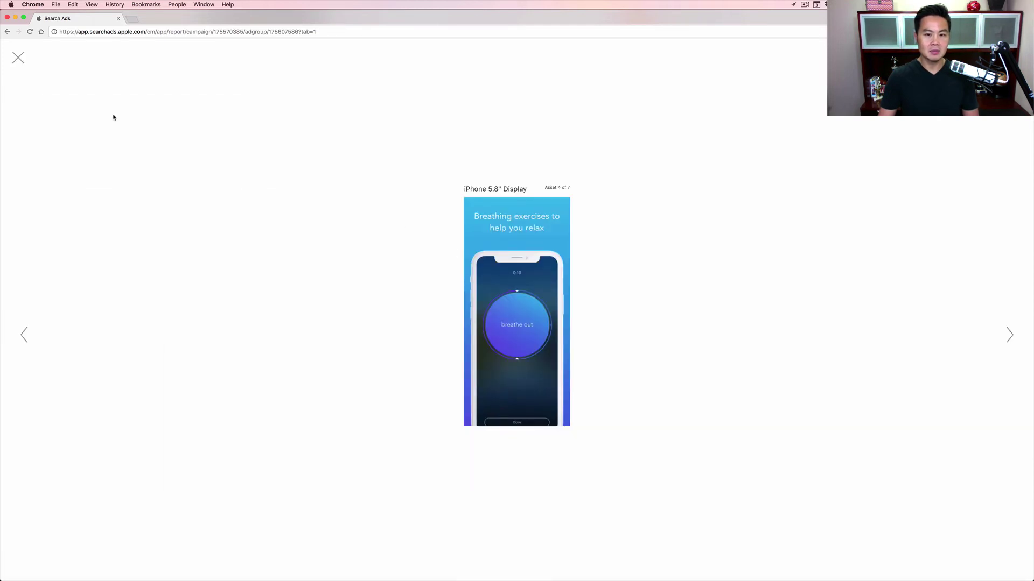
click(19, 59)
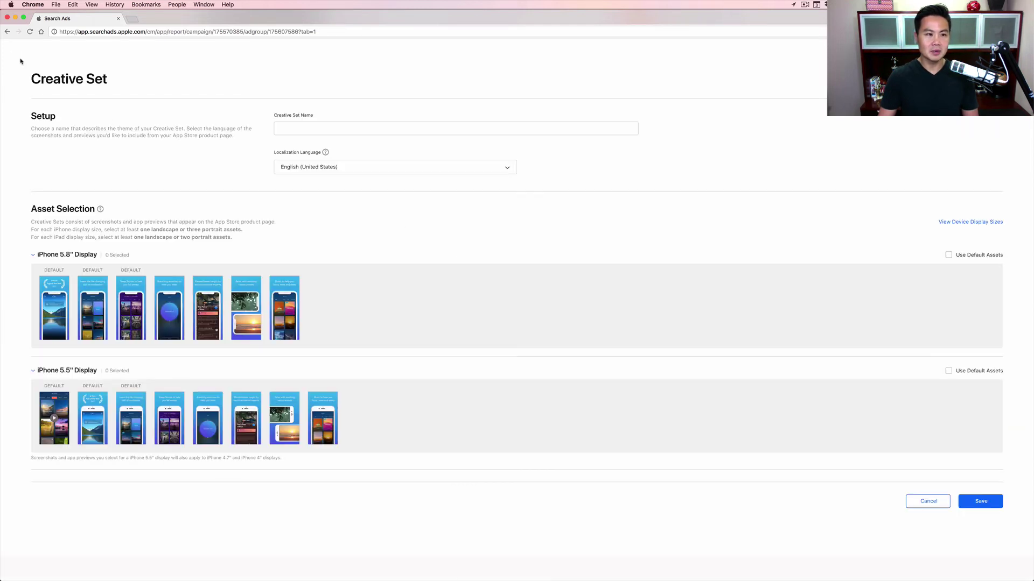
Enter a provisional name, 'Life Change' then 'Master', and preview the Sleep Stories screenshot
click(317, 125)
text(Life Change)
key(super+a)
text(Master)
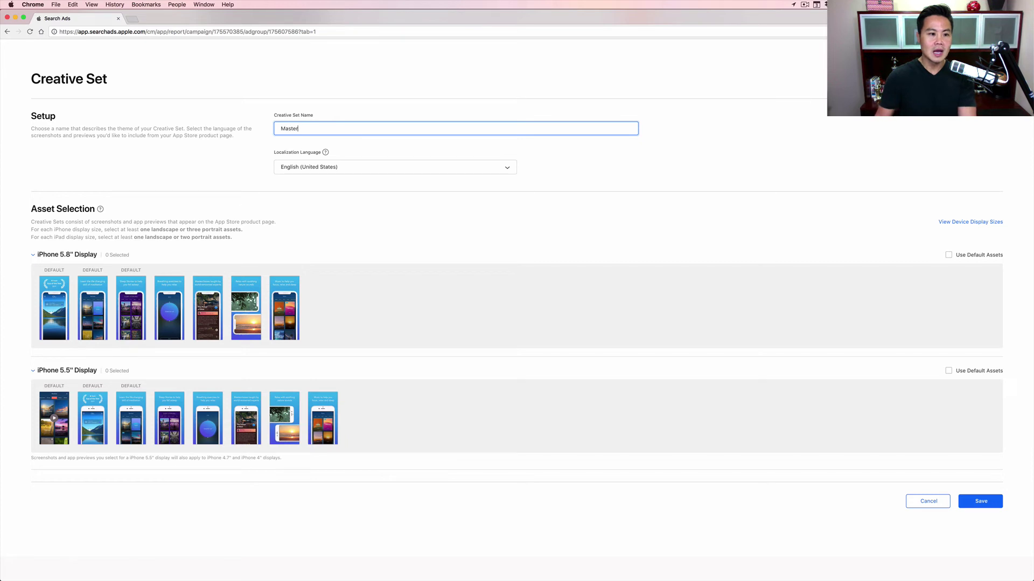
click(123, 337)
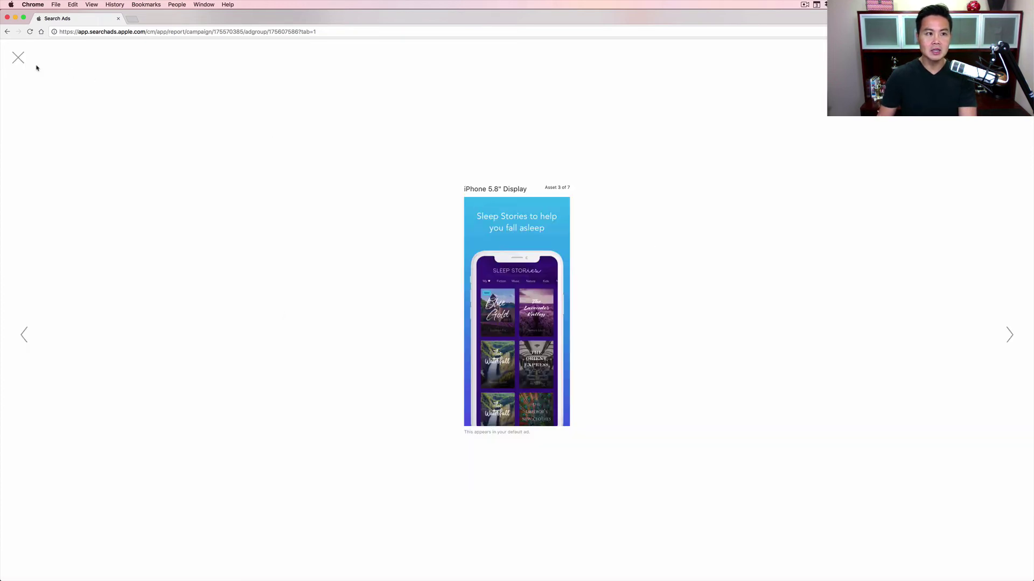
click(19, 59)
After previewing the Masterclasses screenshot, change the set name to 'Experts'
double_click(306, 125)
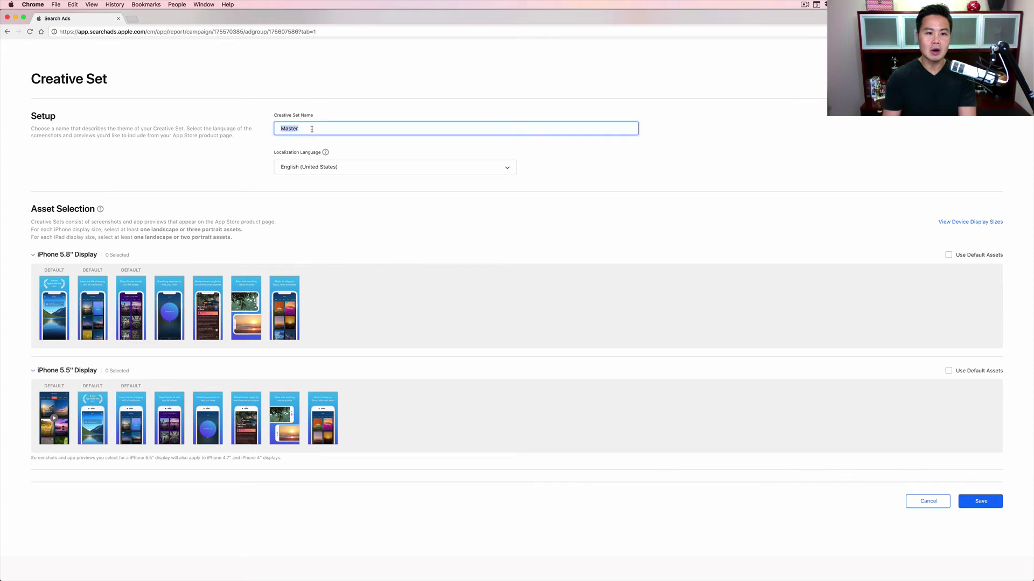
key(Right)
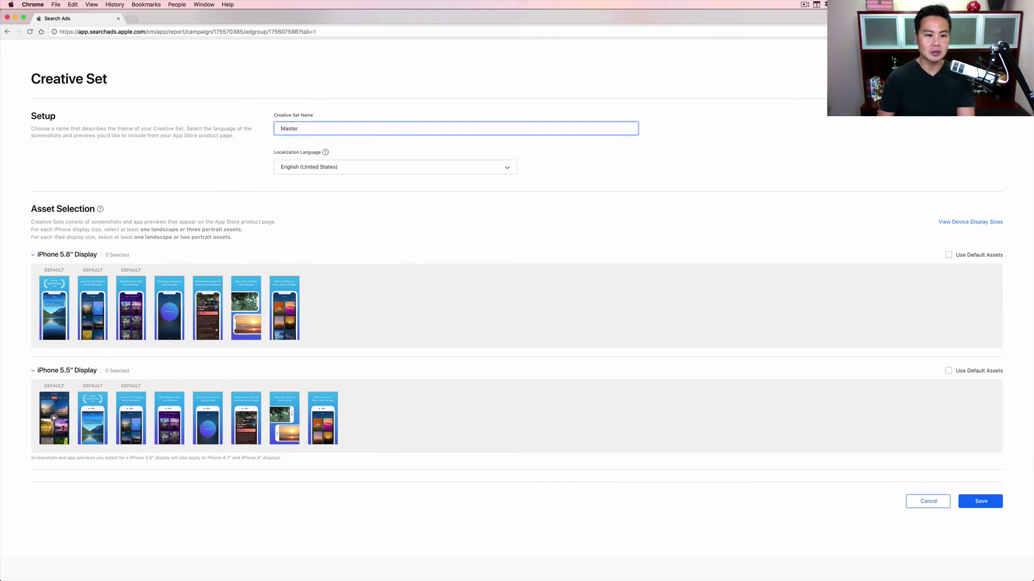
click(201, 339)
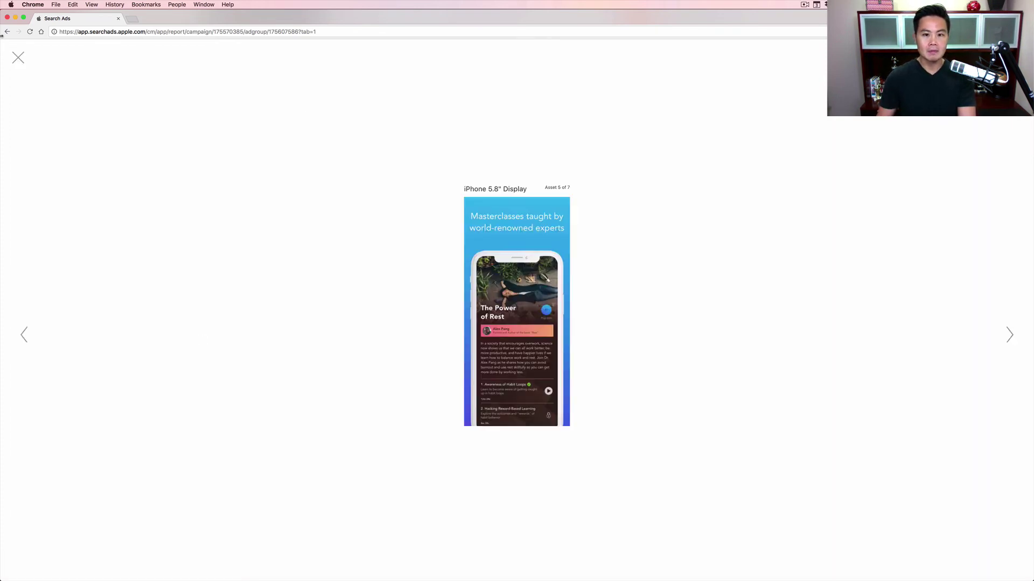
click(18, 59)
double_click(312, 128)
text(Experts)
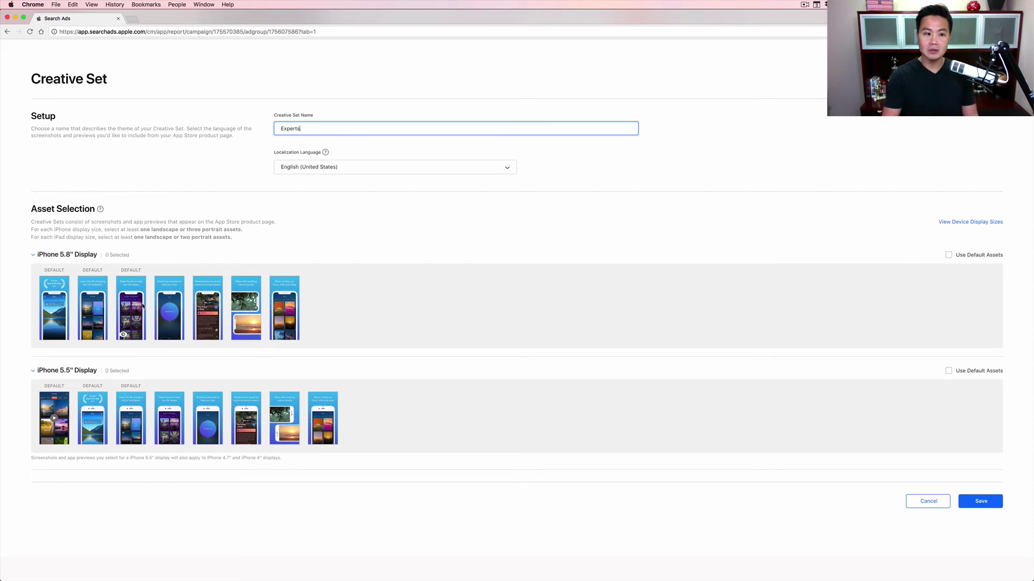
Preview the Sleep Stories screenshot, then pick the 1st, 2nd and Masterclasses 5.8-inch screenshots
click(123, 335)
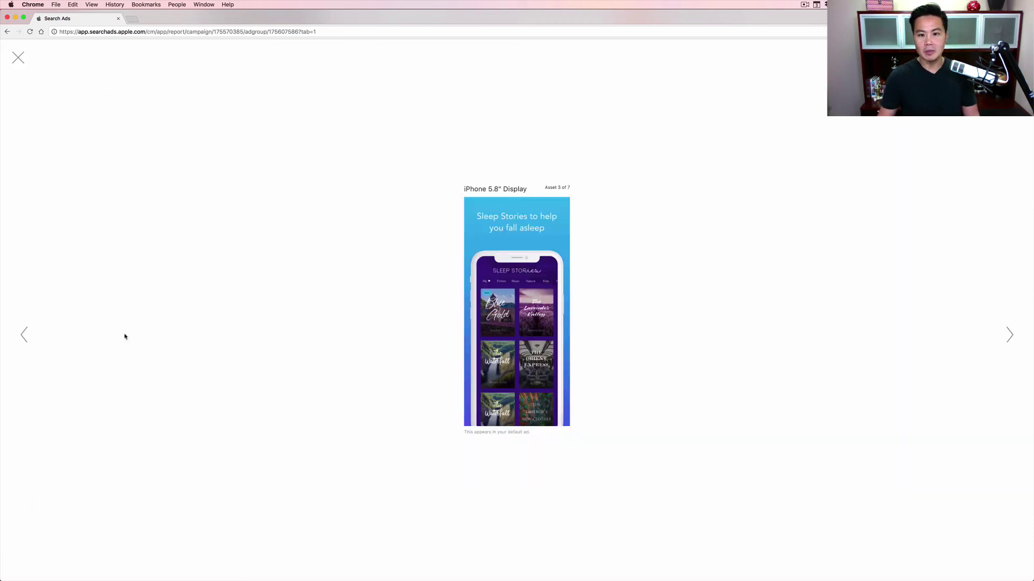
click(18, 58)
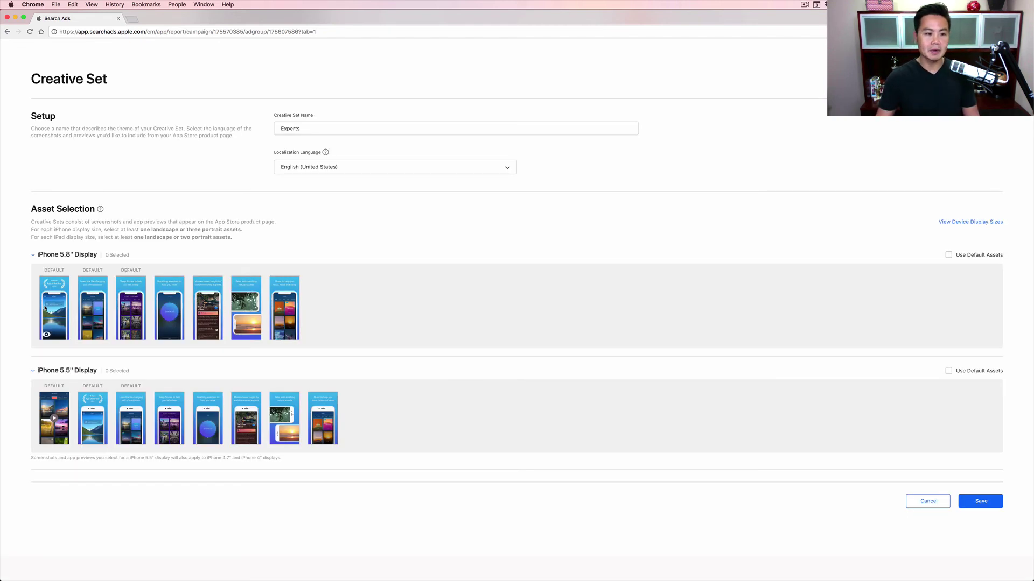
click(46, 308)
click(87, 298)
click(206, 309)
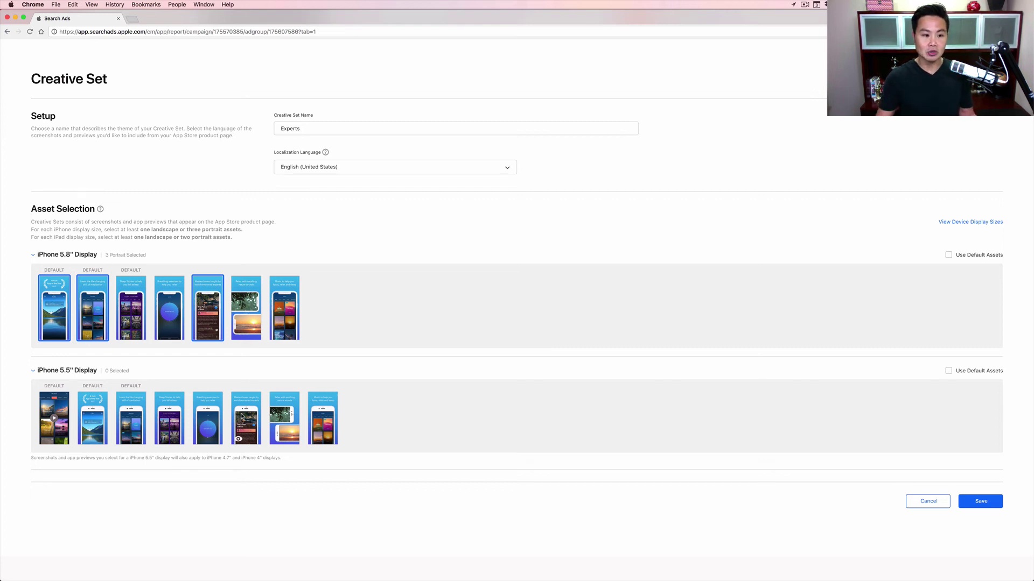
Pick the 2nd, 3rd and 6th iPhone 5.5-inch screenshots and save the Experts set
click(100, 415)
click(134, 415)
click(246, 421)
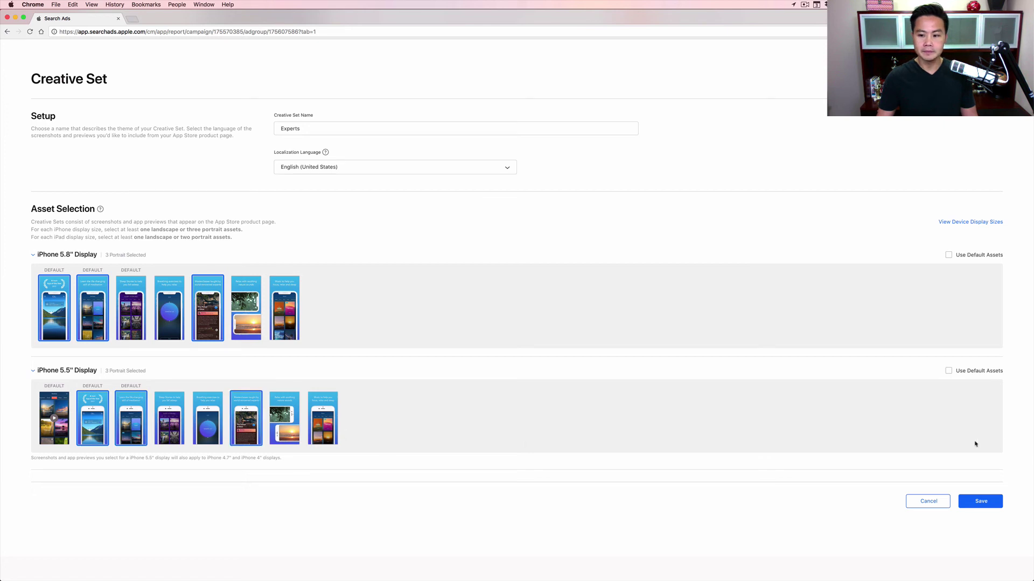
click(981, 497)
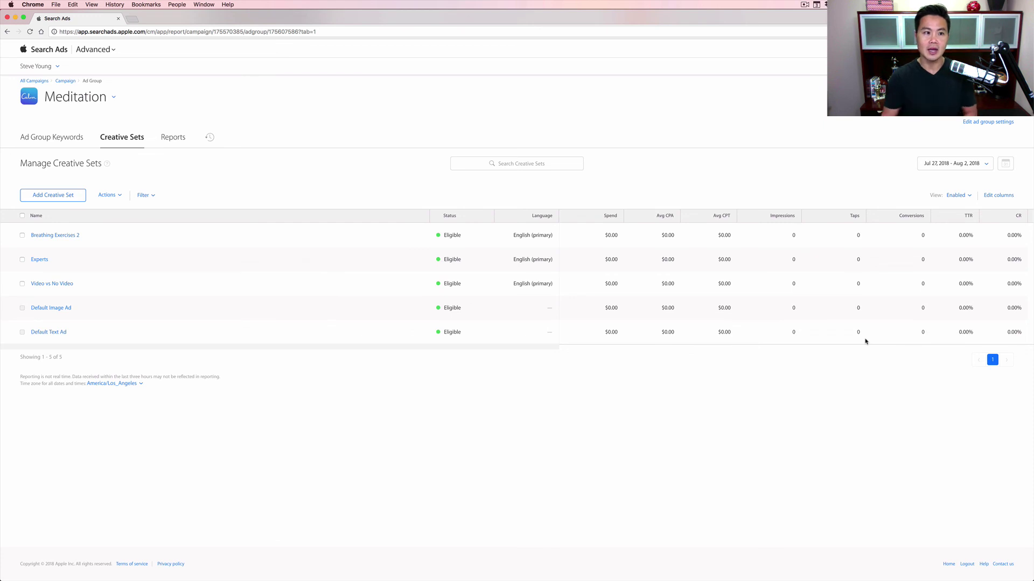
Go back to the Screenshot Test campaign's Ad Groups via the Campaign breadcrumb
click(65, 81)
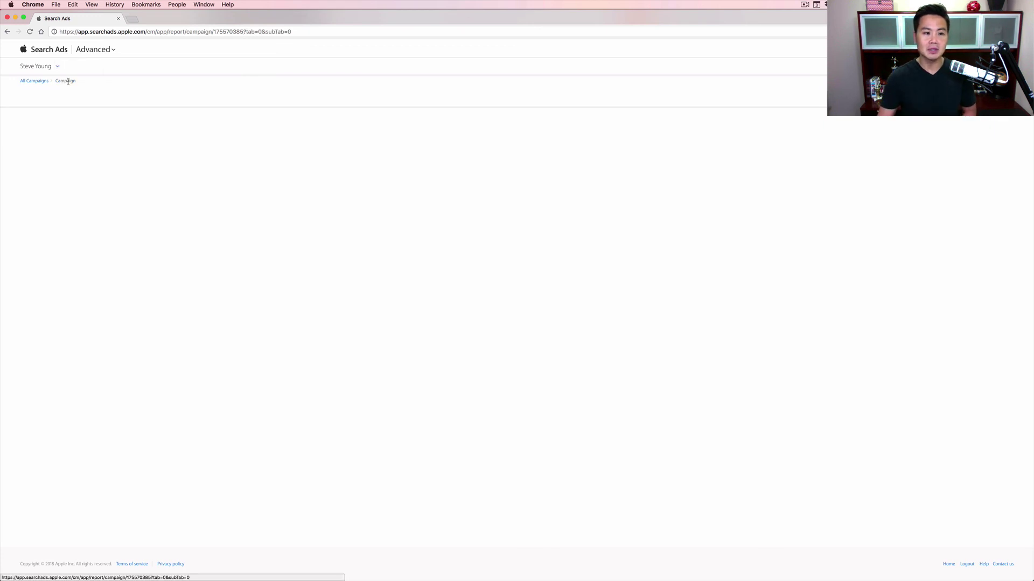